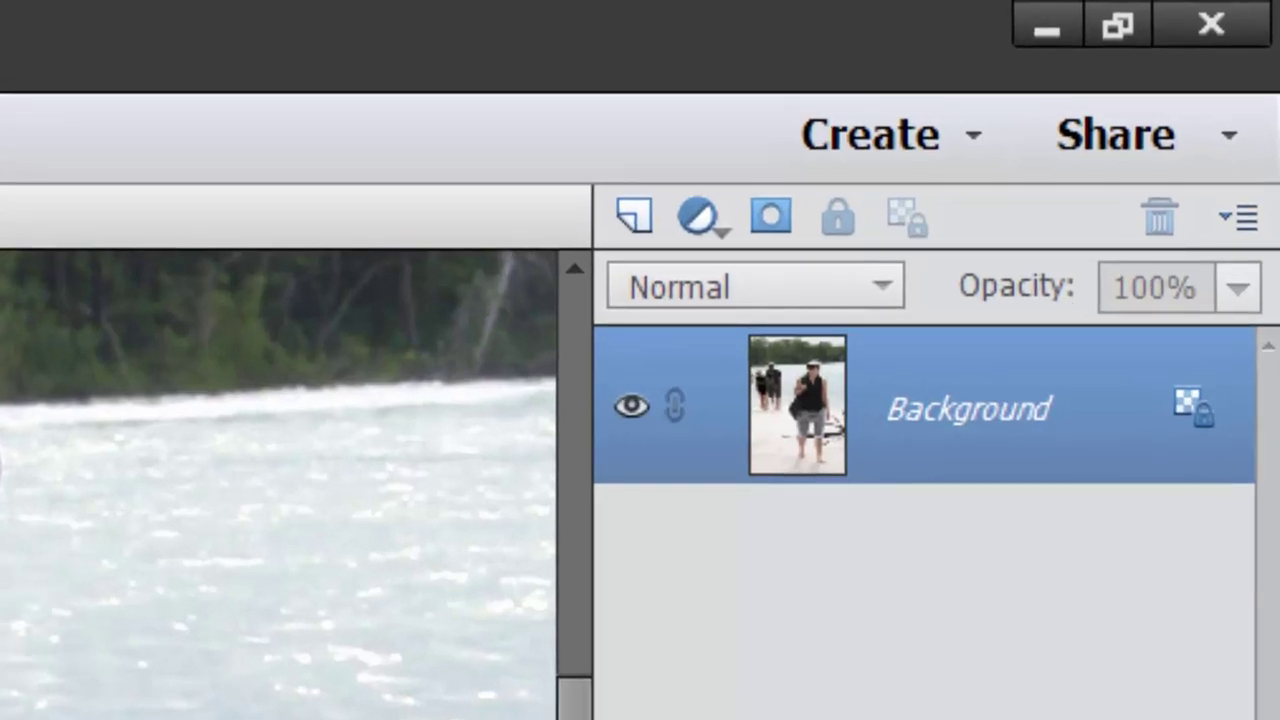
Step: Duplicate the Background layer and draw a lasso selection loosely around the two people standing behind the woman
right_click(983, 463)
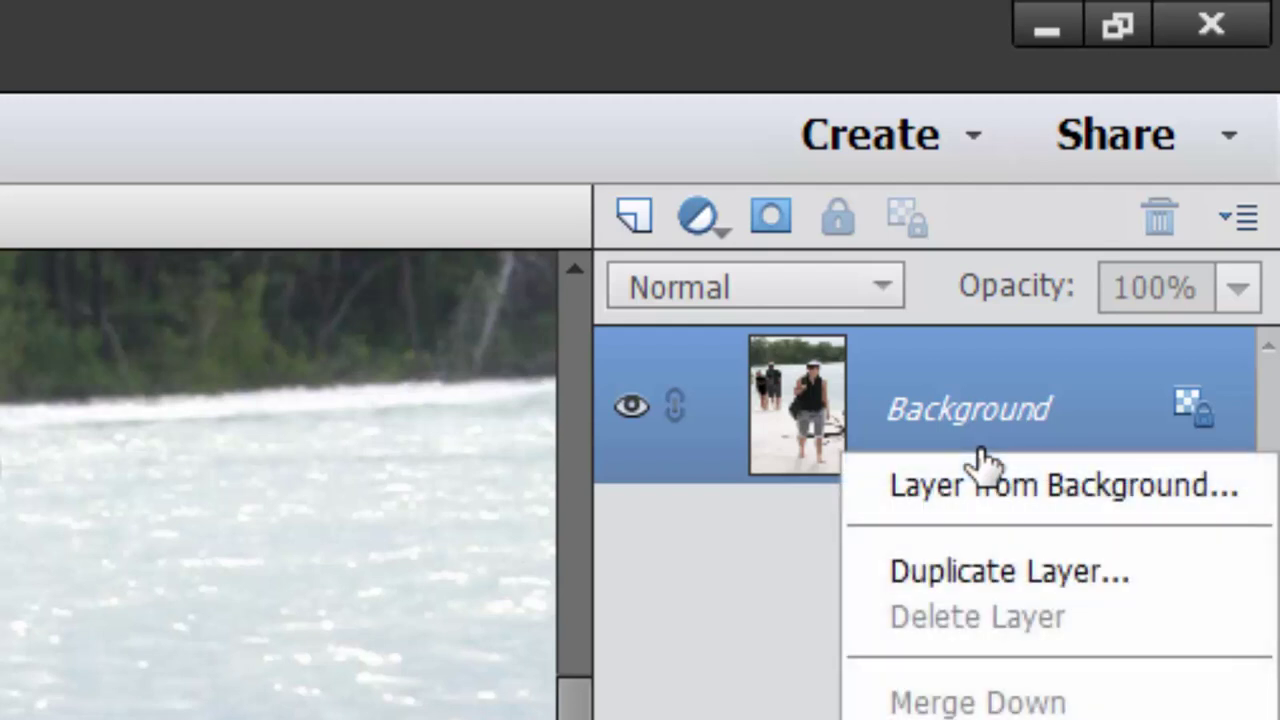
click(922, 584)
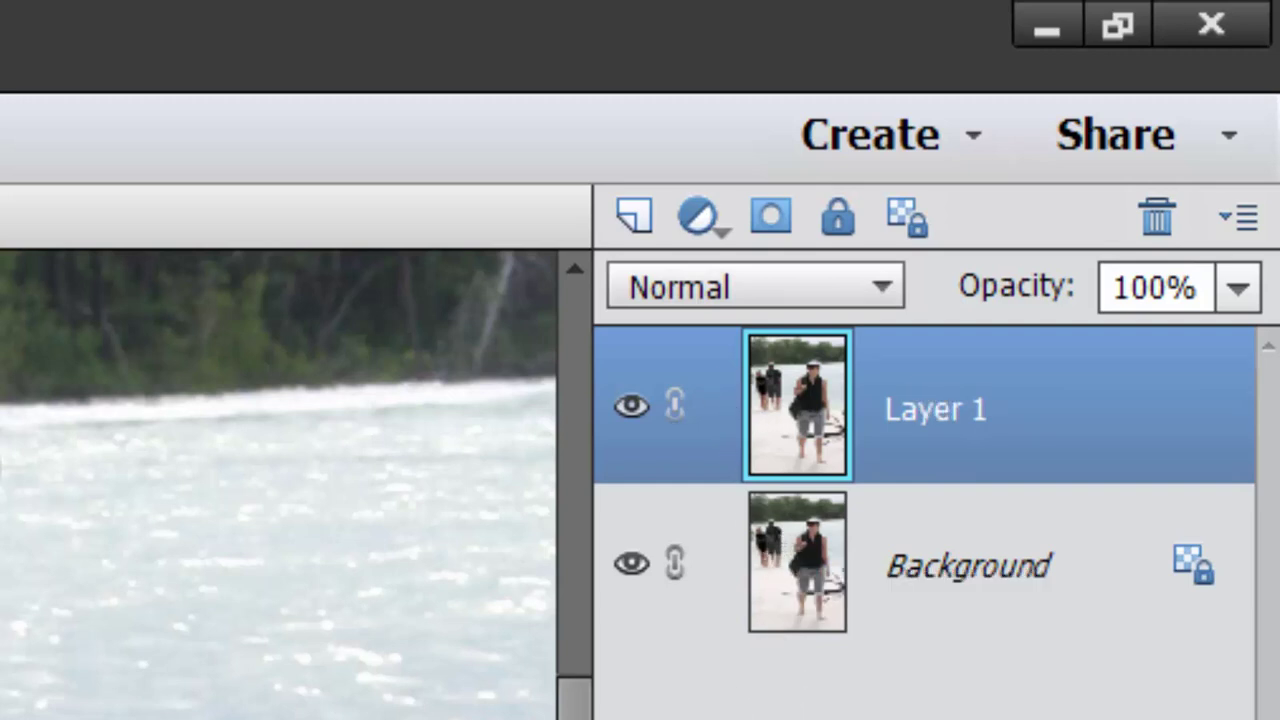
scroll(296, 485, down, 2)
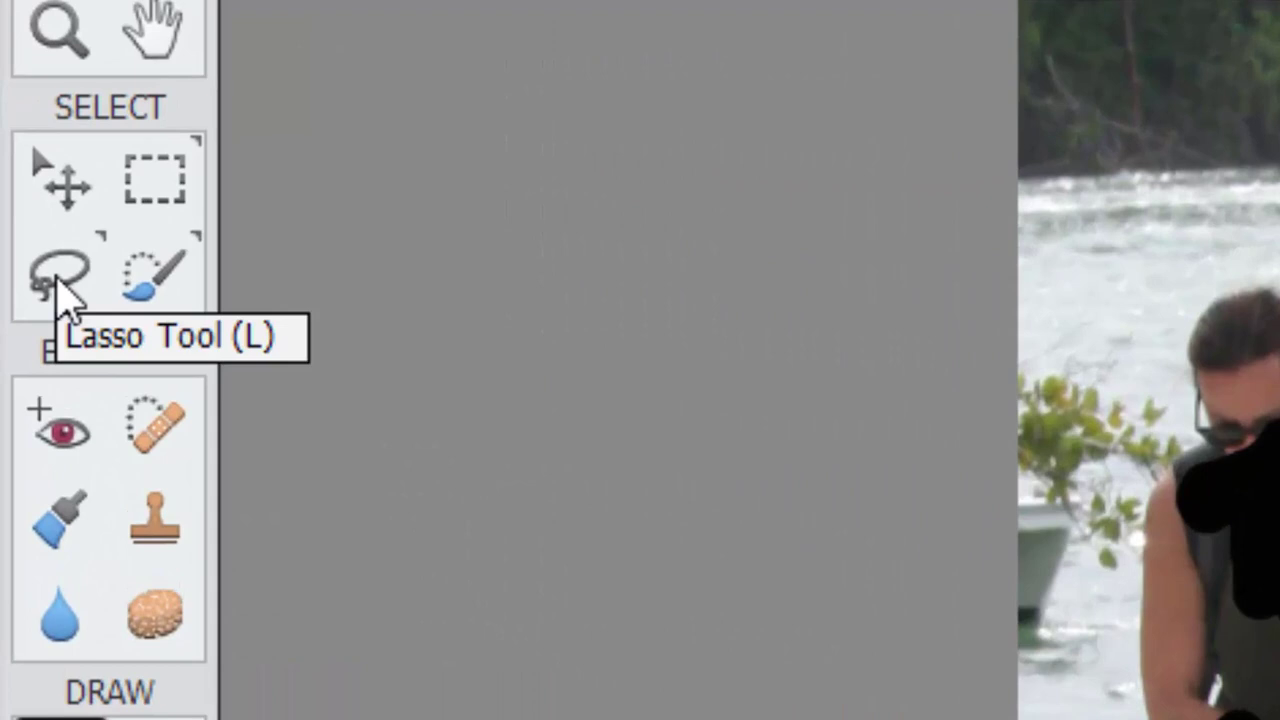
click(58, 280)
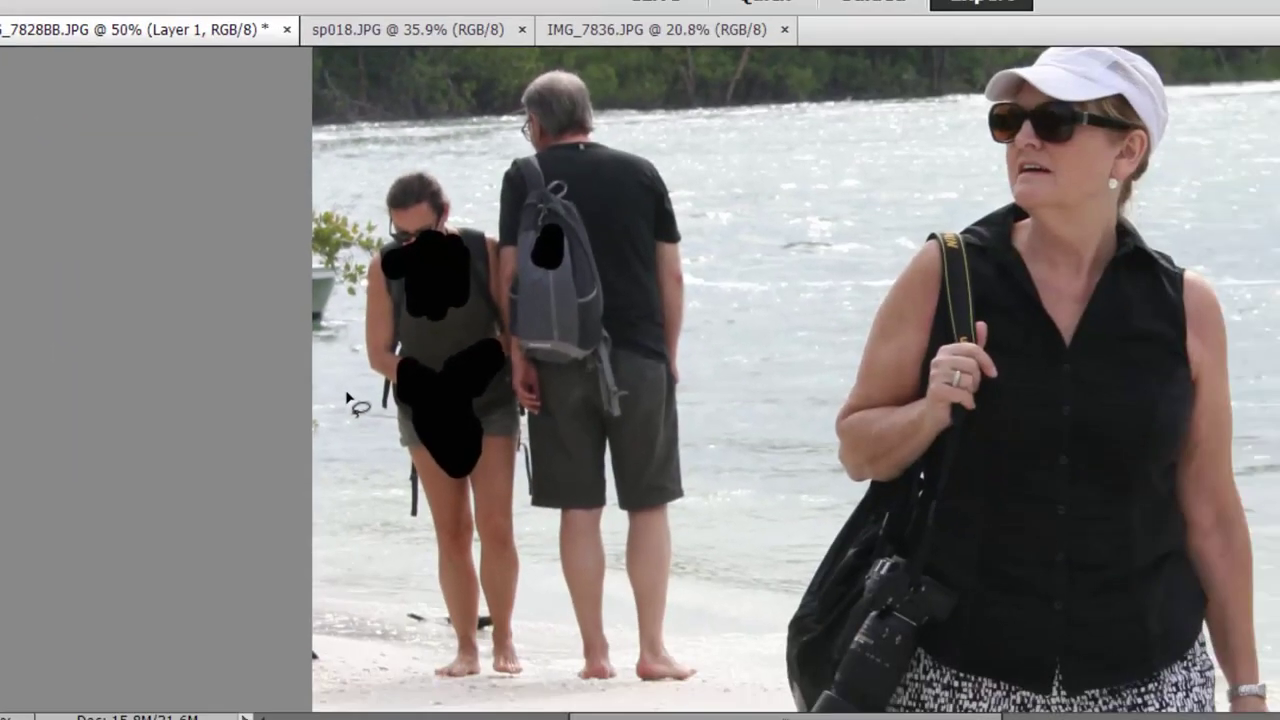
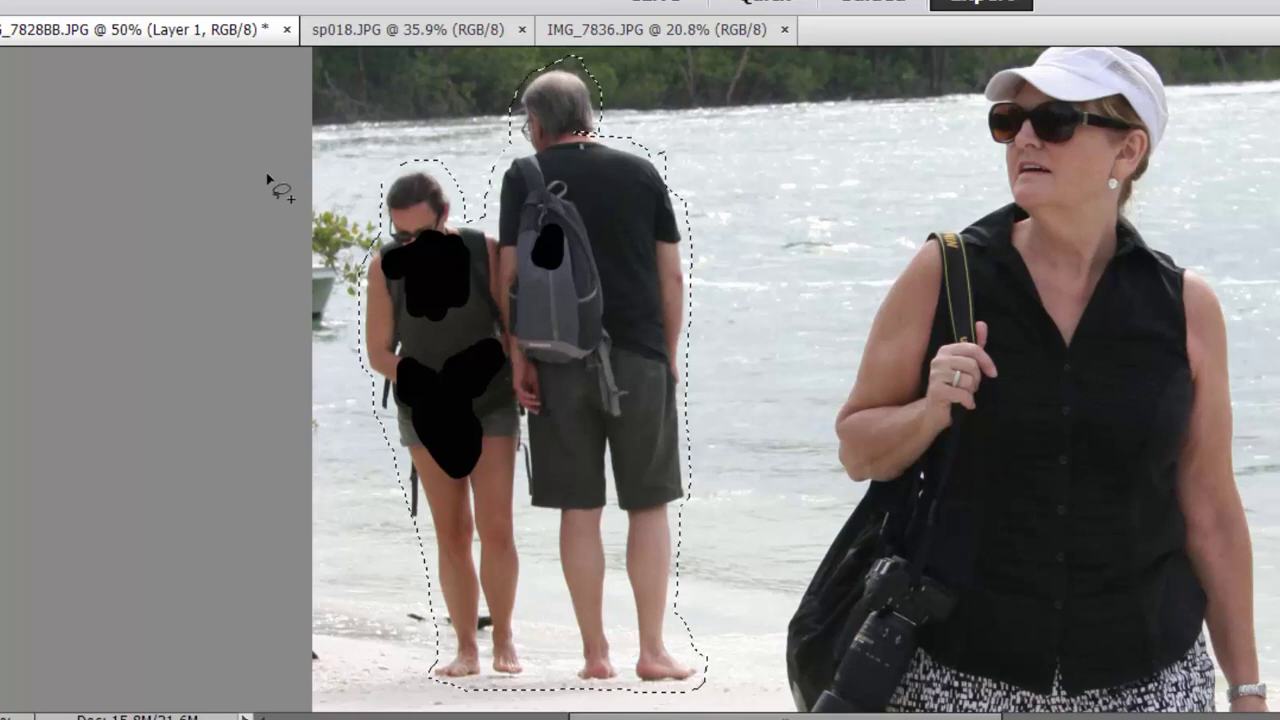
key(ctrl+minus)
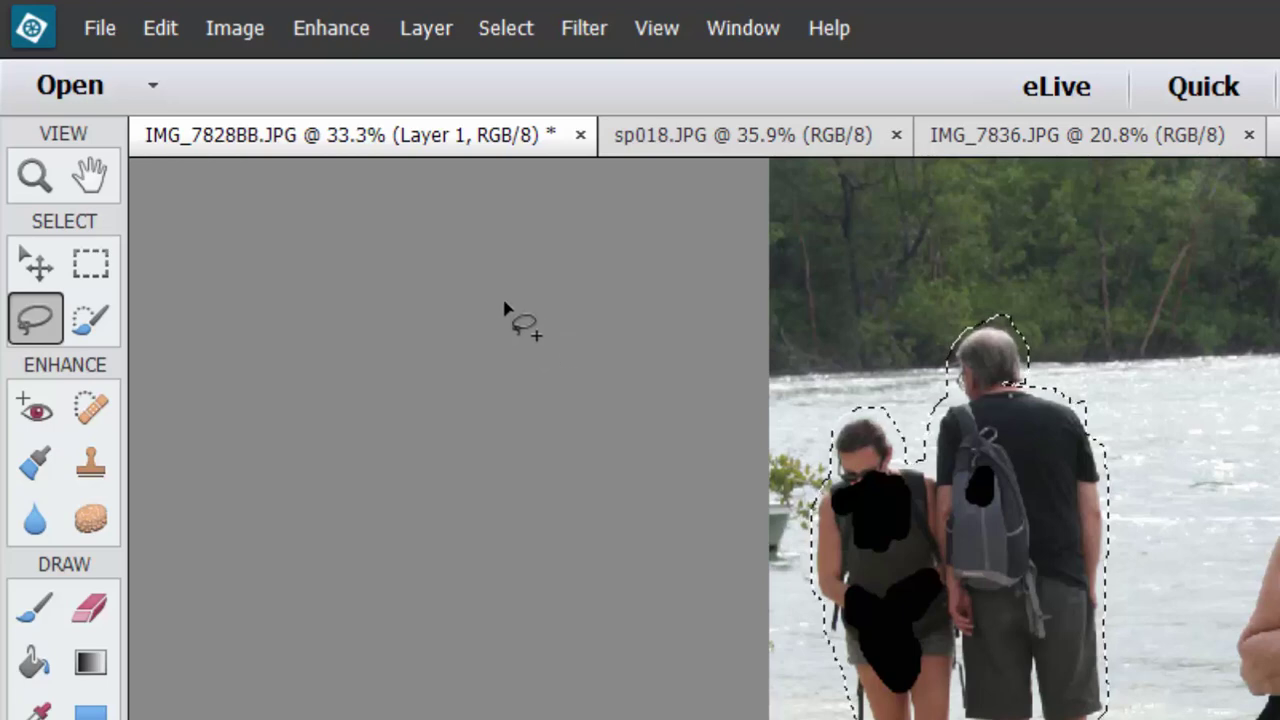
Step: Fill the selection around the two people using Content-Aware, with Normal blending mode and 100% opacity
click(166, 40)
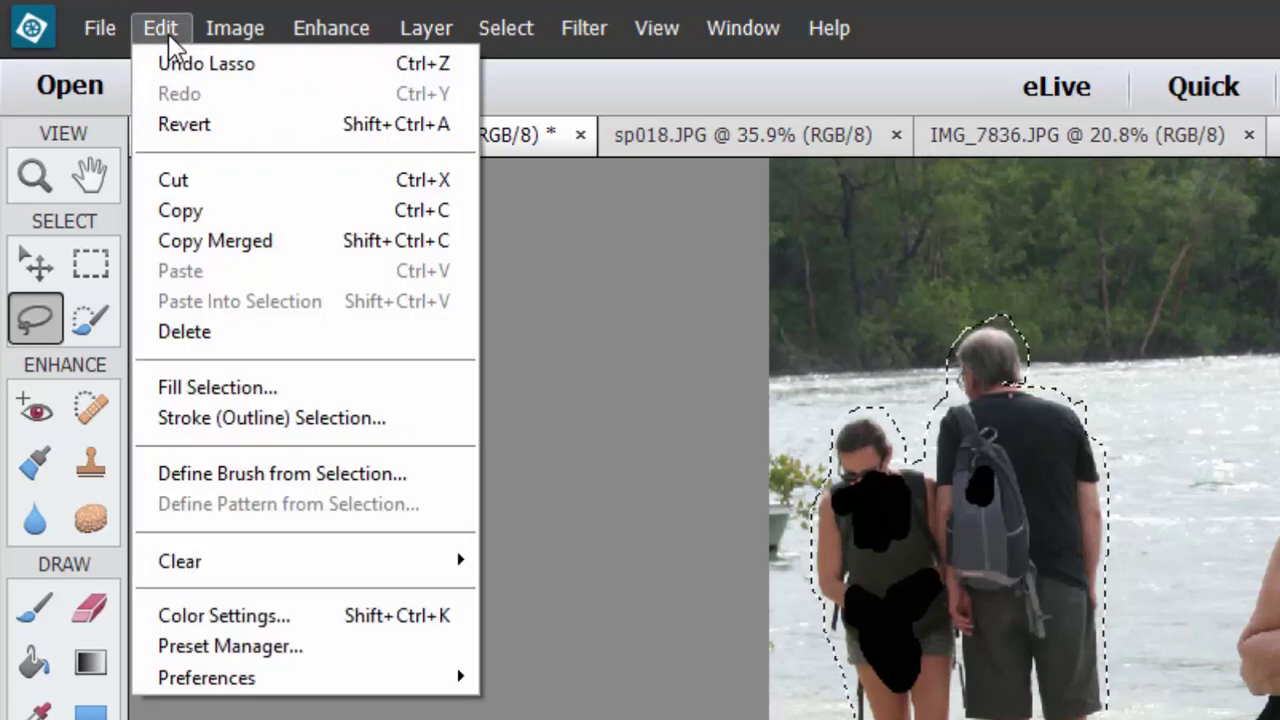
click(189, 387)
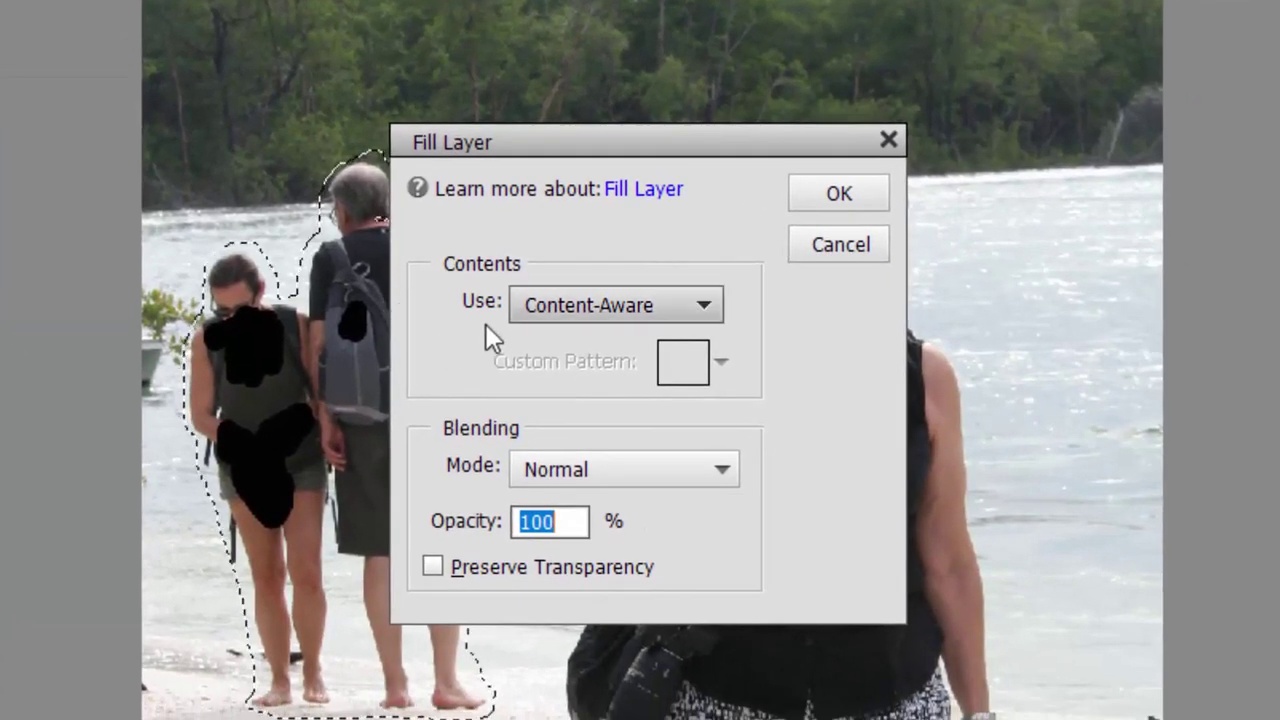
click(706, 305)
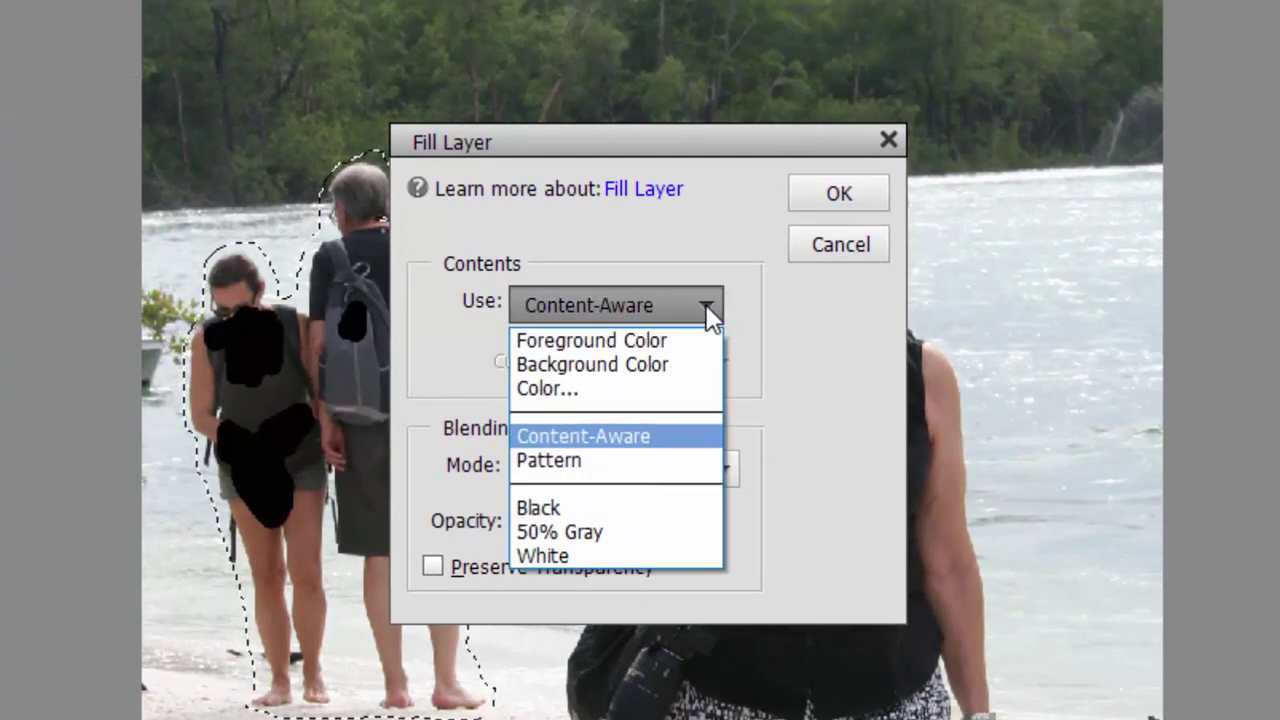
click(603, 438)
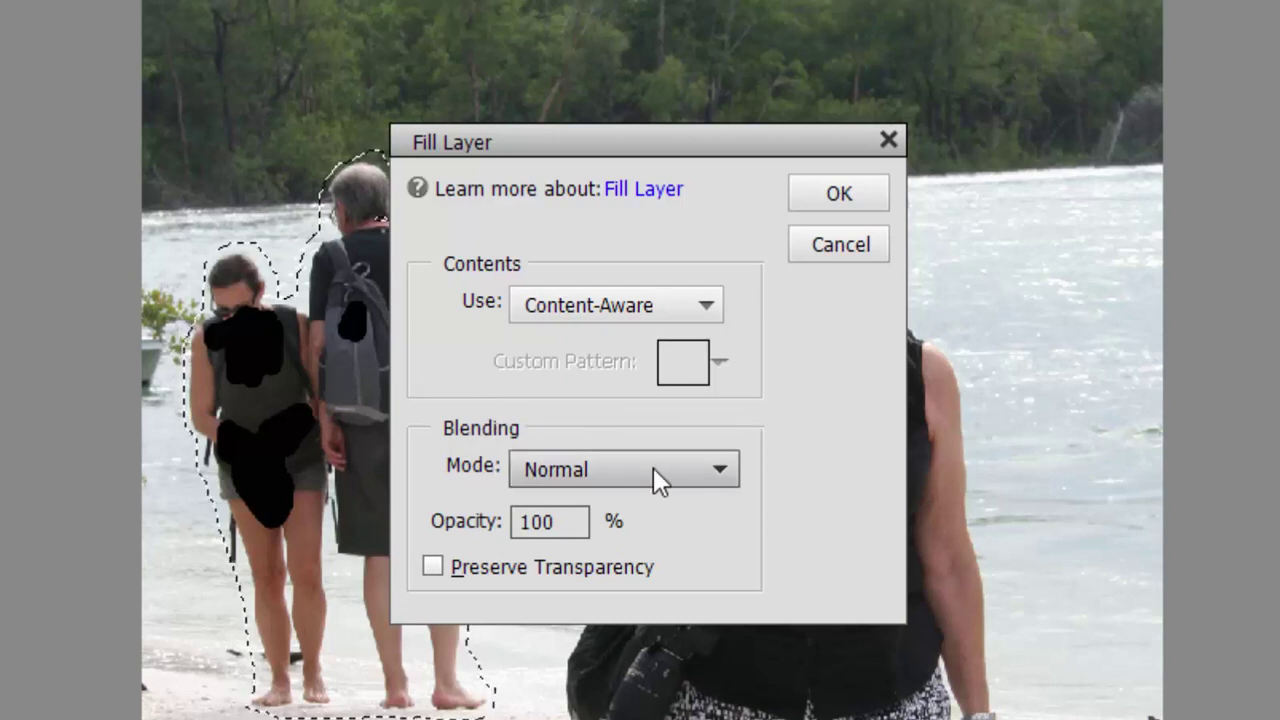
click(718, 467)
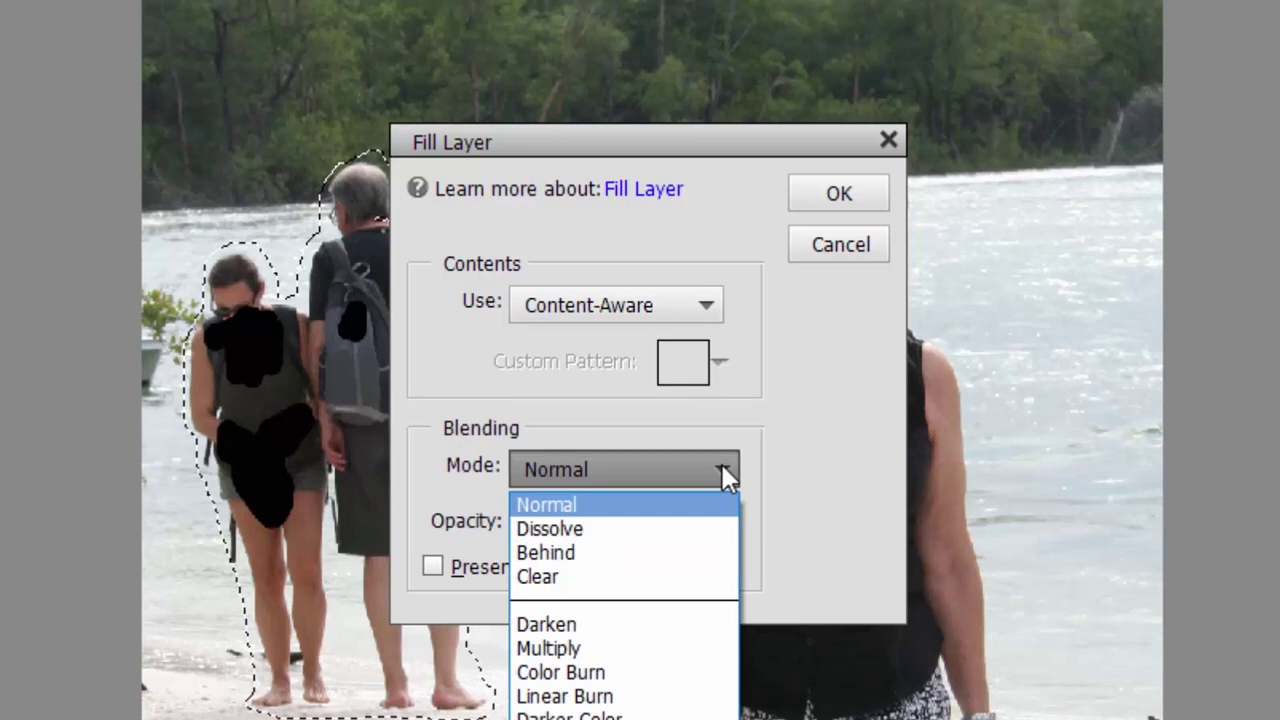
click(722, 466)
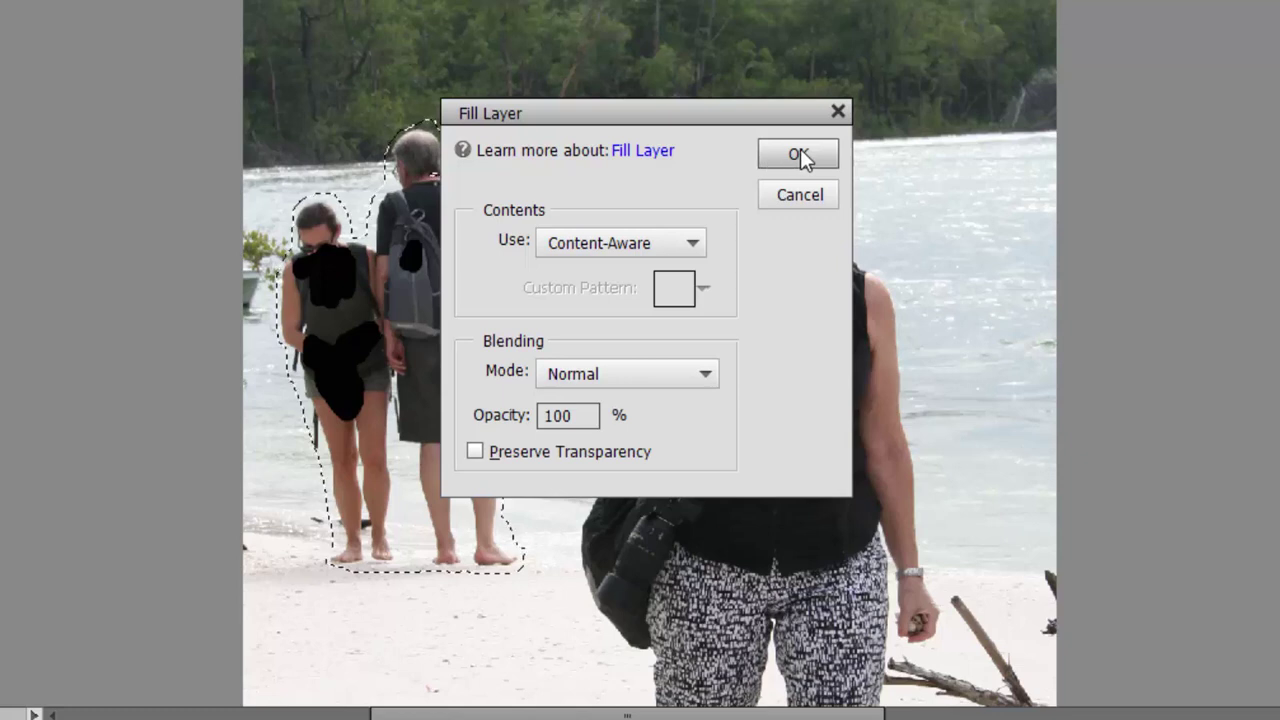
click(818, 176)
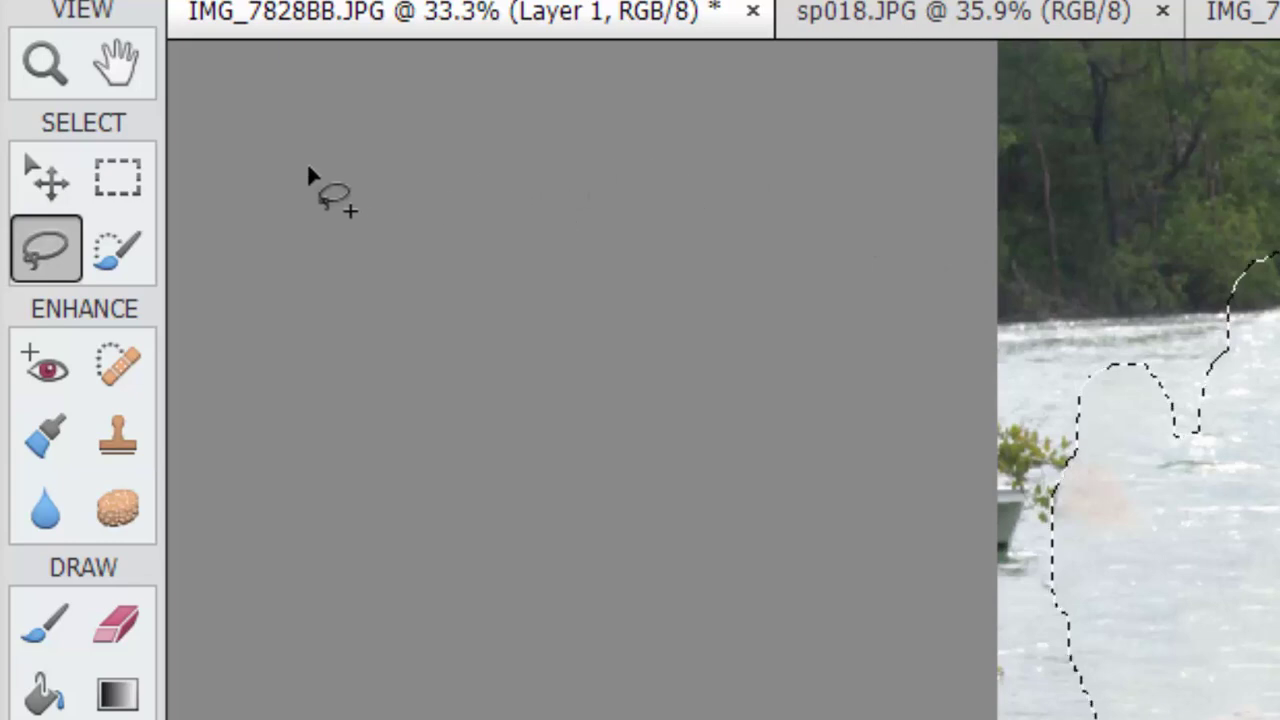
Step: Switch to the Rectangular Marquee tool and deselect the filled area
click(111, 179)
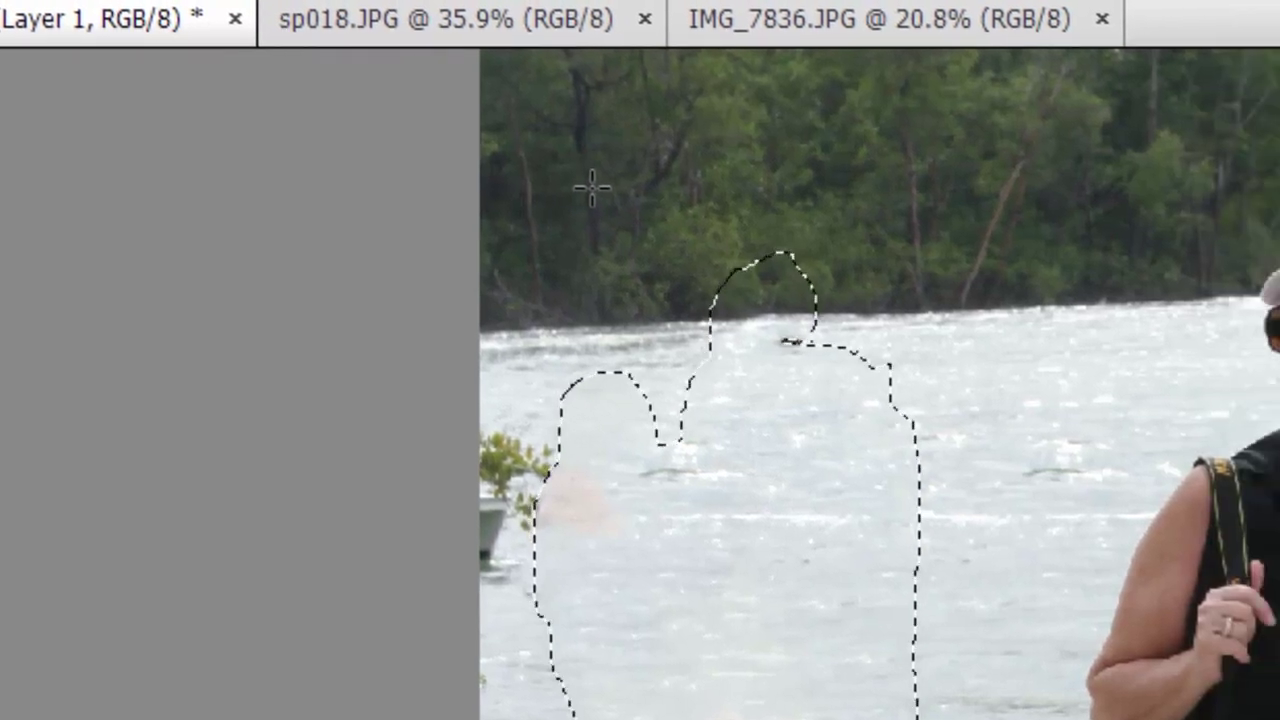
click(592, 187)
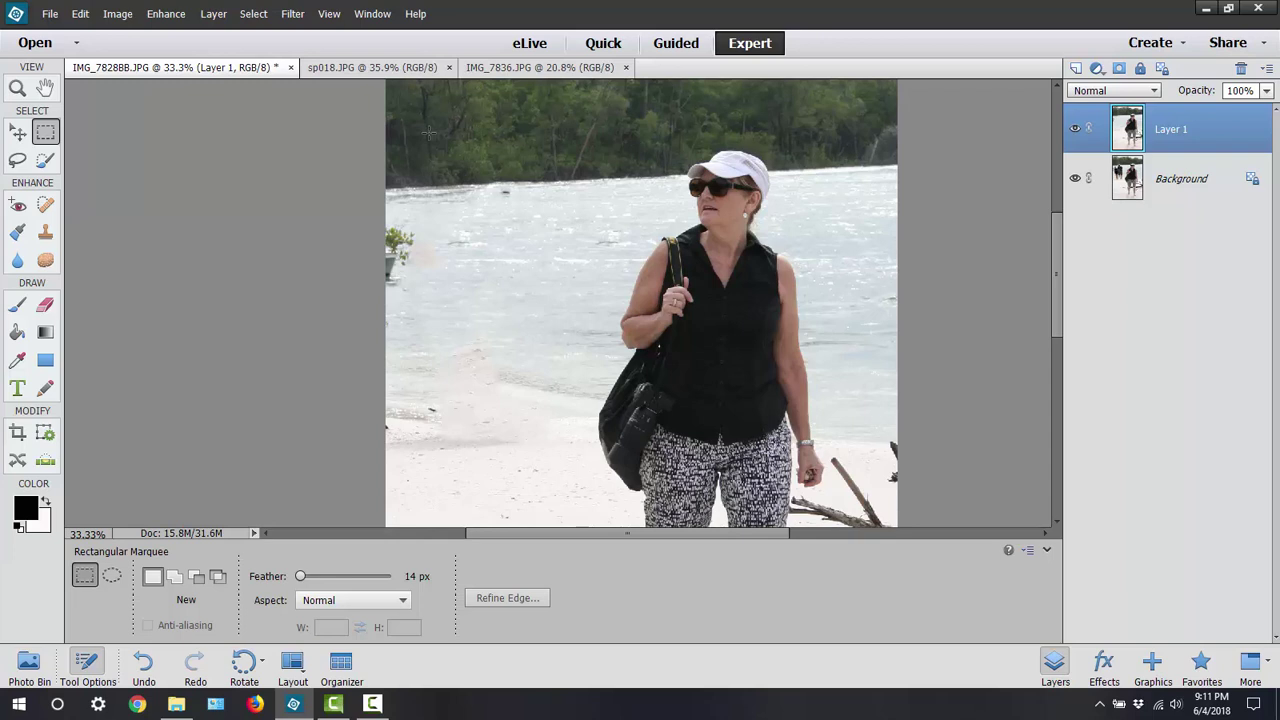
key(ctrl+minus)
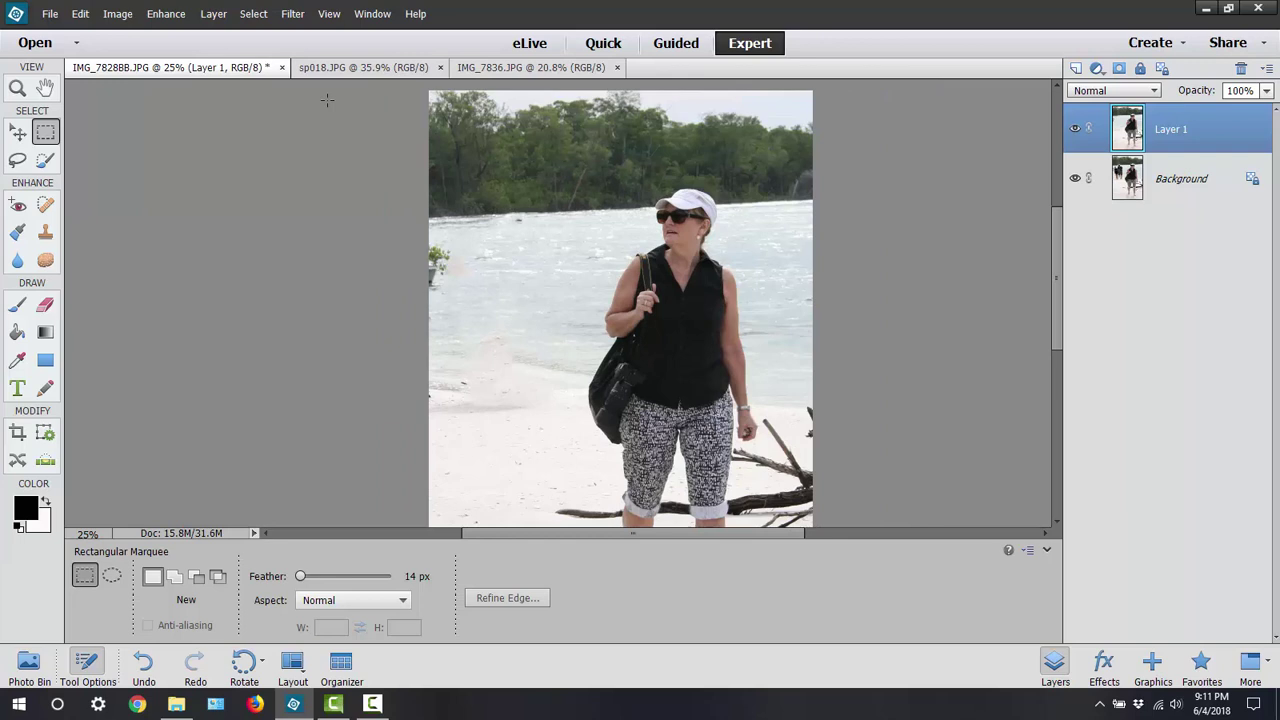
Step: Use the Clone Stamp to sample the waterline and paint it across the leftover sand patch, extending the shoreline
key(ctrl+plus)
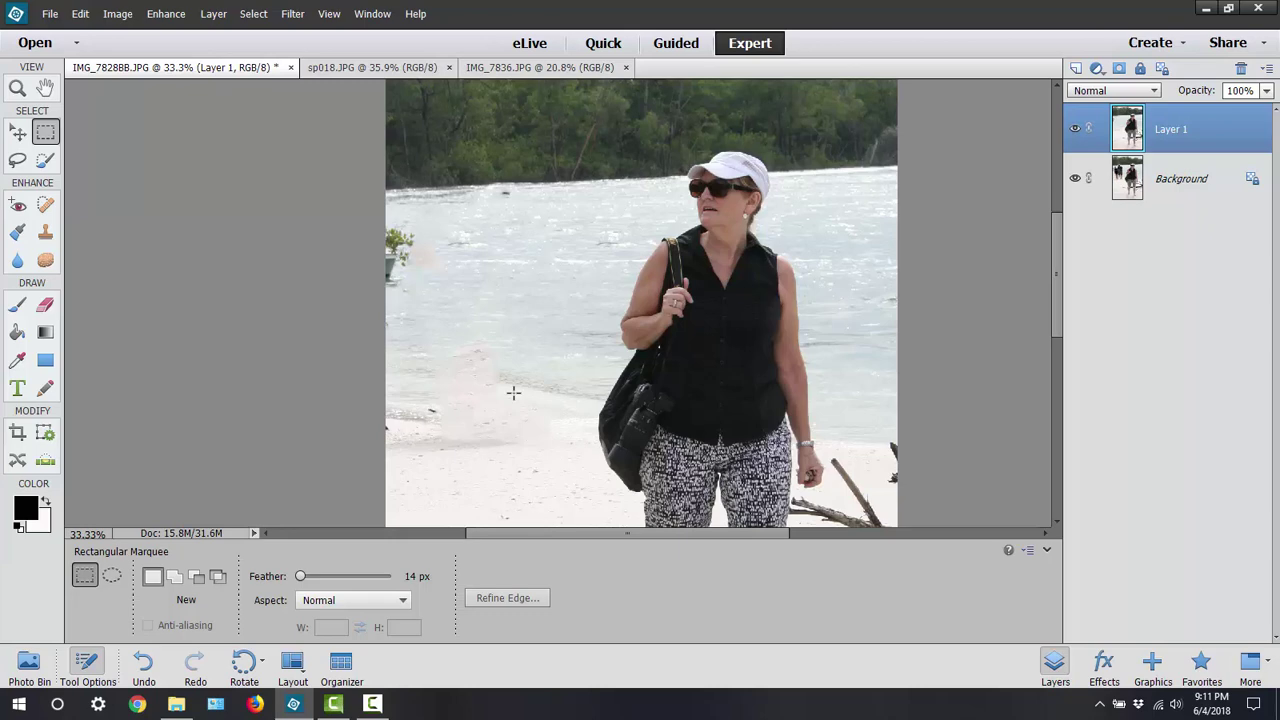
key(ctrl+plus)
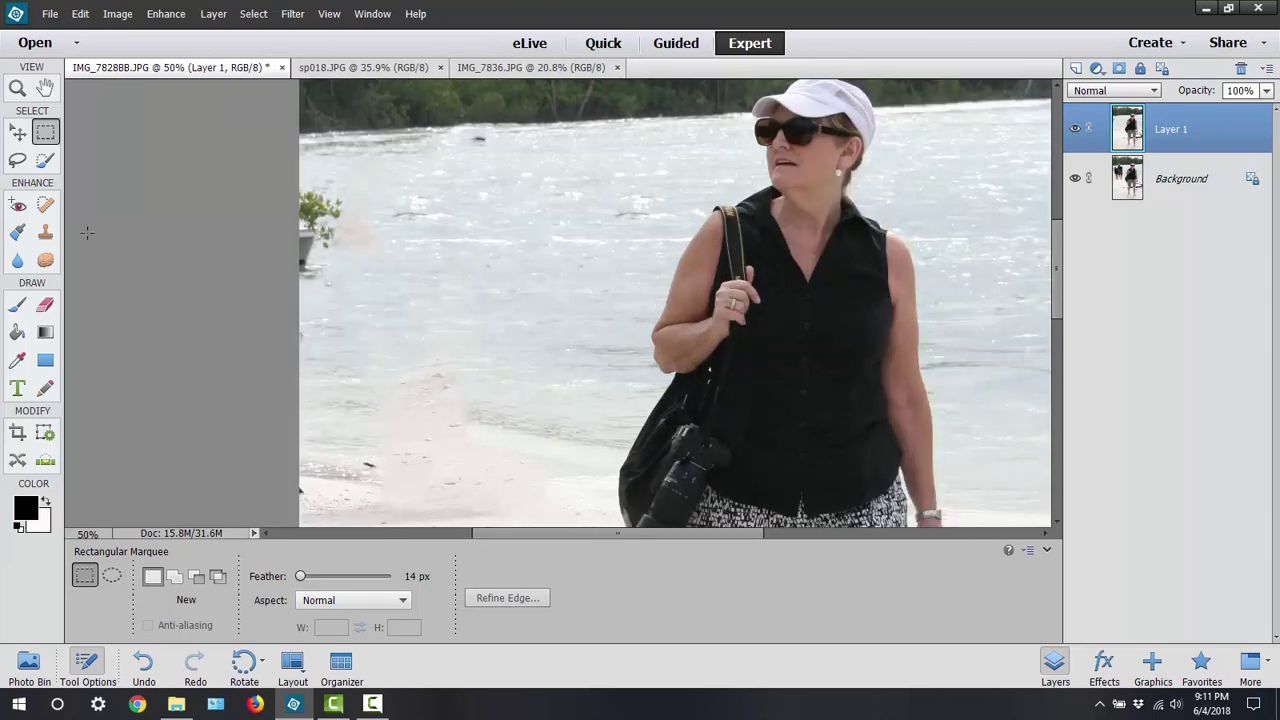
click(45, 232)
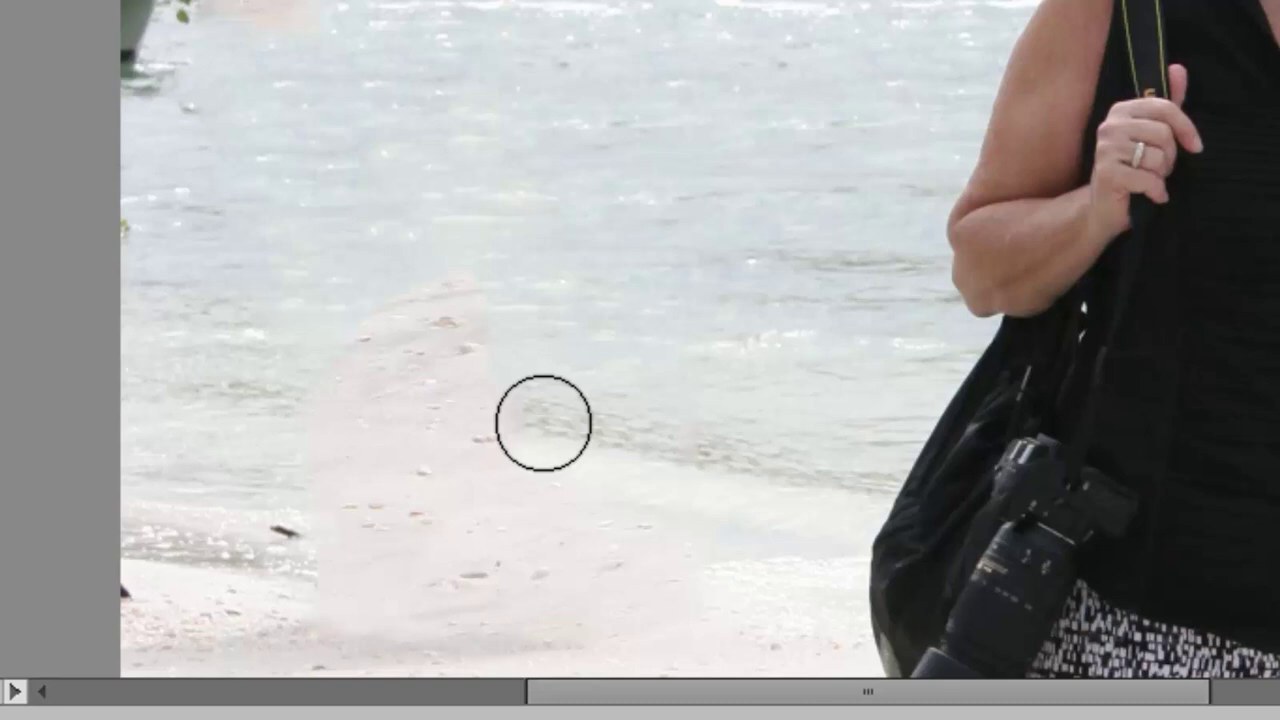
key(alt)
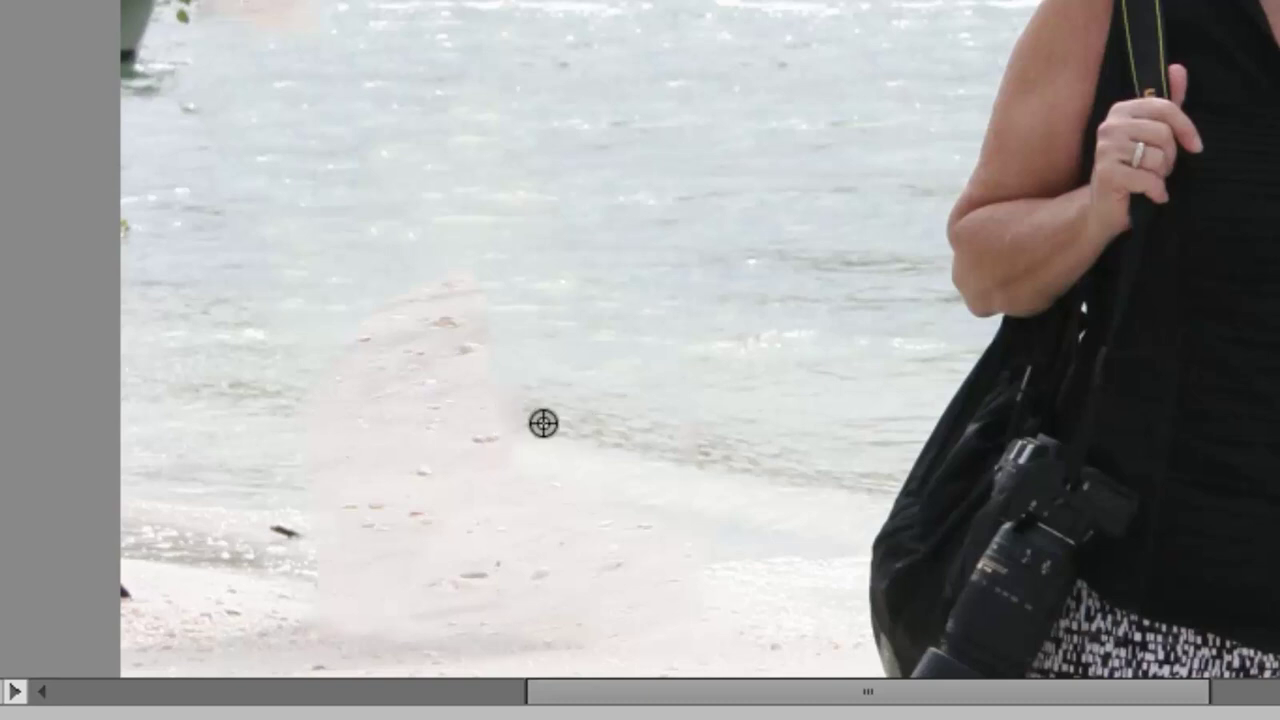
alt+click(543, 423)
drag(443, 400, 280, 360)
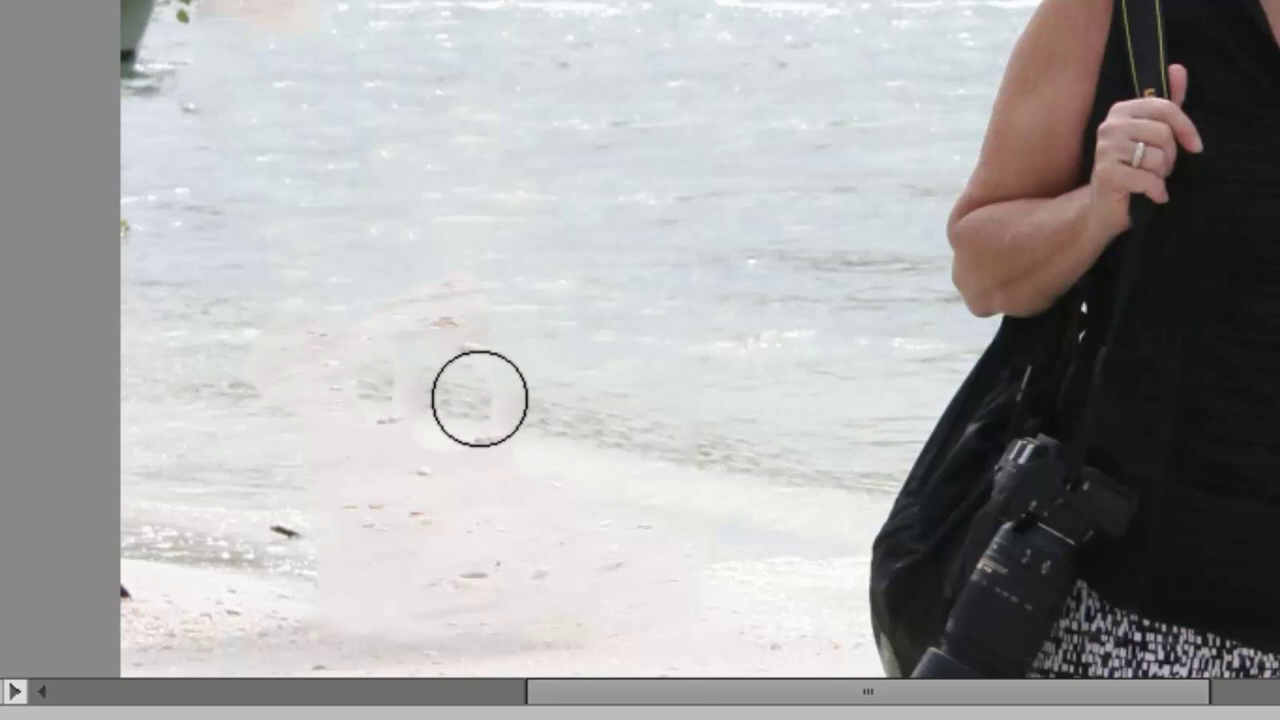
mouse_move(549, 423)
mouse_down()
mouse_move(344, 383)
mouse_move(384, 400)
mouse_move(293, 362)
mouse_move(316, 379)
mouse_move(263, 366)
mouse_up()
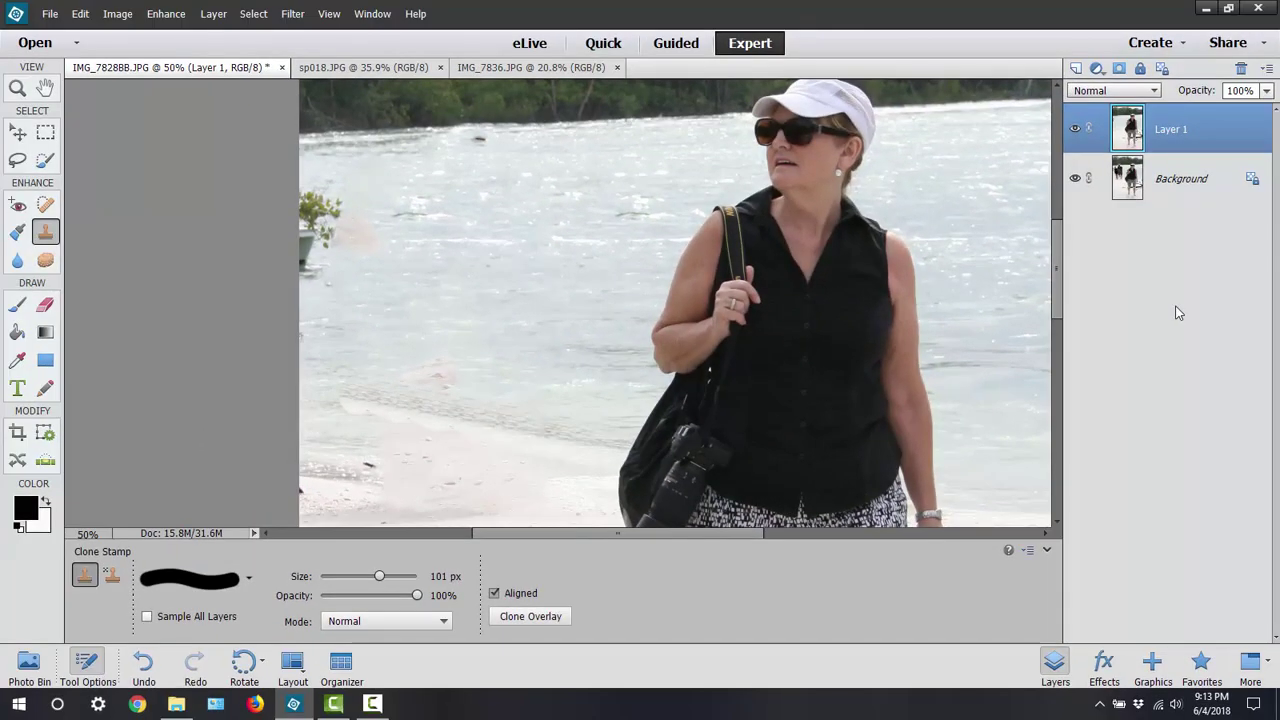
key(ctrl+minus)
key(ctrl+minus)
key(ctrl+minus)
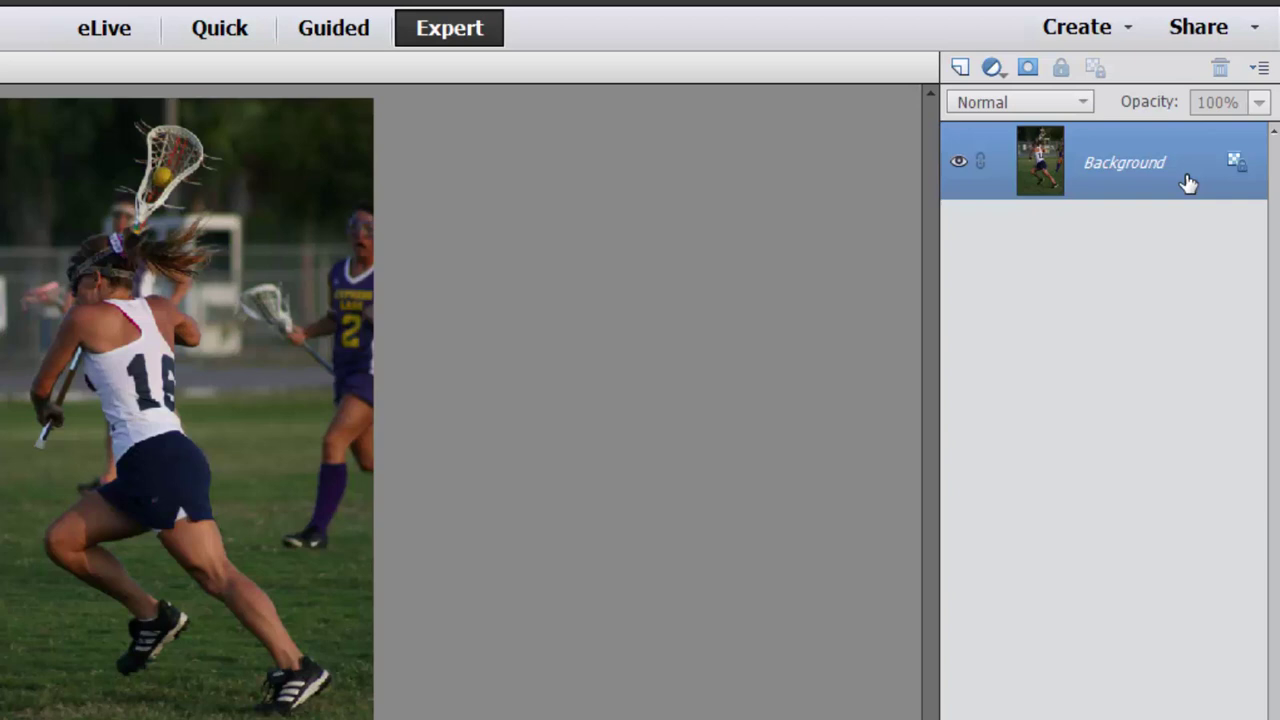
Step: Duplicate the lacrosse photo's Background layer and lasso the purple-uniformed player and her stick at the photo's edge
key(ctrl+j)
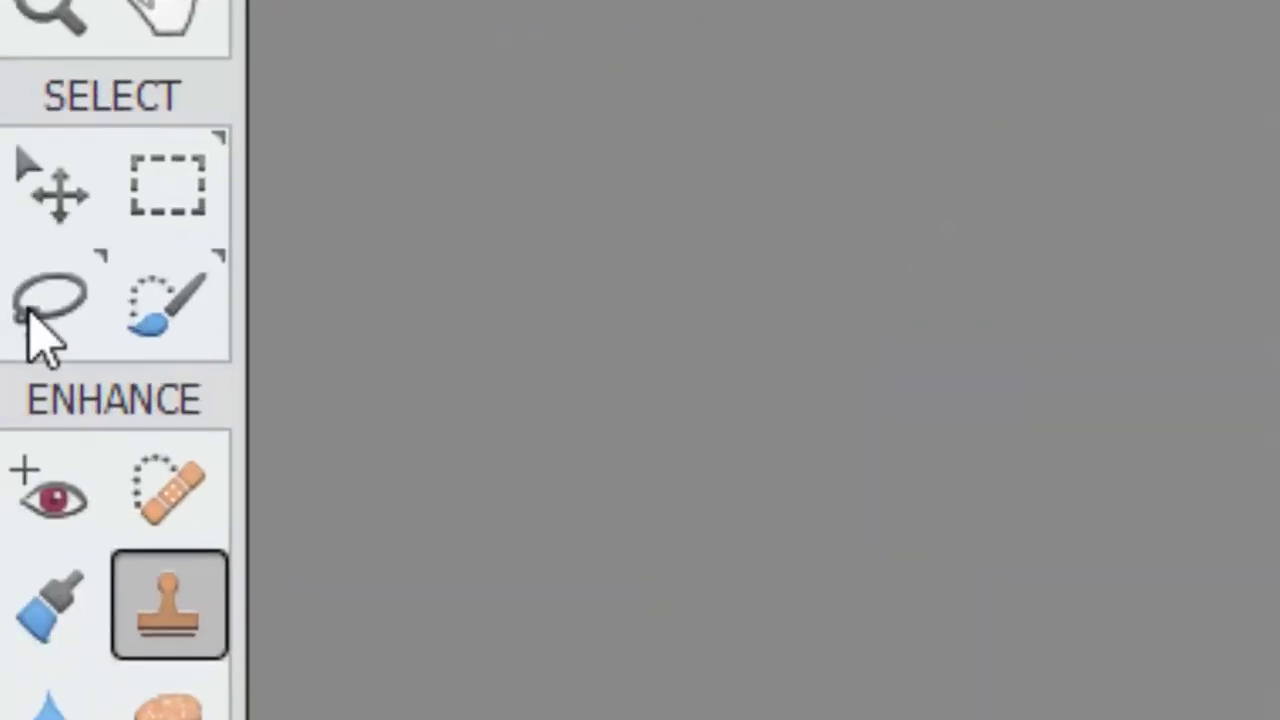
click(45, 318)
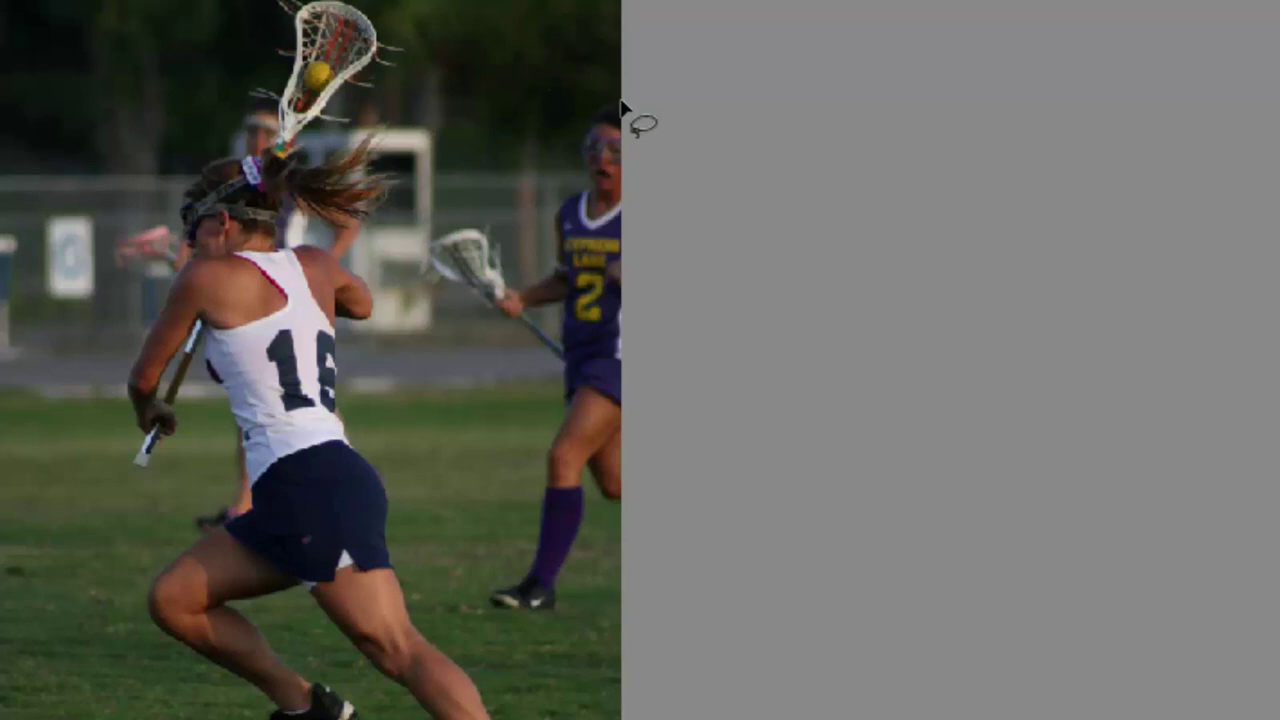
mouse_move(620, 103)
mouse_down()
mouse_move(596, 94)
mouse_move(582, 106)
mouse_move(574, 188)
mouse_move(549, 207)
mouse_move(543, 262)
mouse_move(522, 272)
mouse_move(491, 229)
mouse_move(468, 223)
mouse_move(437, 227)
mouse_move(426, 245)
mouse_up()
mouse_move(457, 292)
mouse_down()
mouse_move(549, 374)
mouse_move(526, 540)
mouse_move(484, 610)
mouse_move(517, 622)
mouse_move(566, 610)
mouse_move(599, 508)
mouse_move(622, 514)
mouse_up()
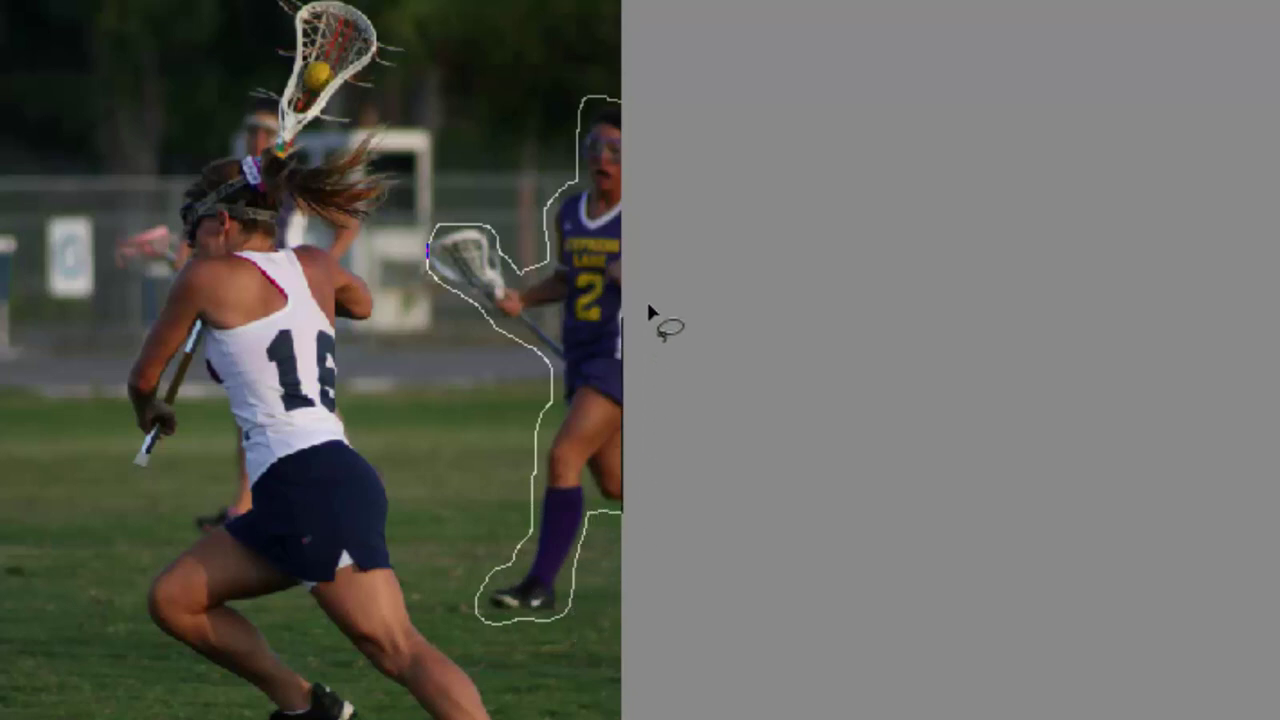
drag(632, 98, 632, 100)
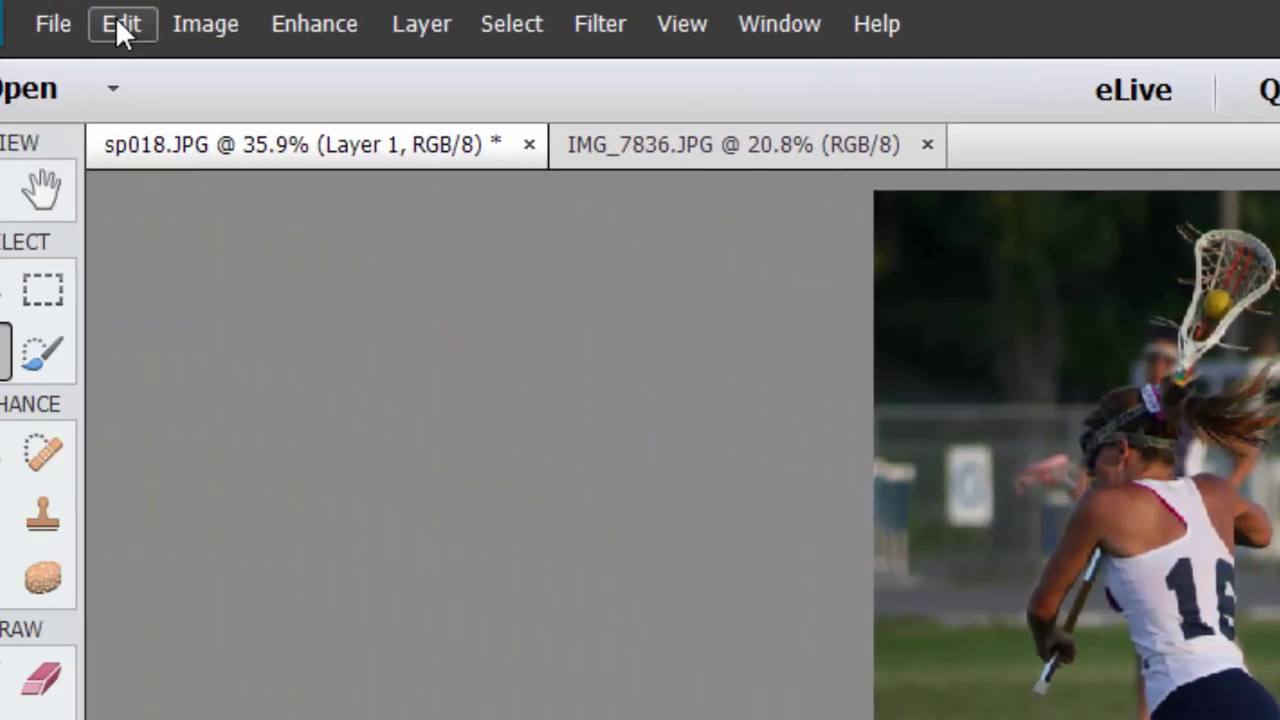
Step: Fill the selected player using Content-Aware in Normal mode at 100% opacity, and deselect the area
click(151, 31)
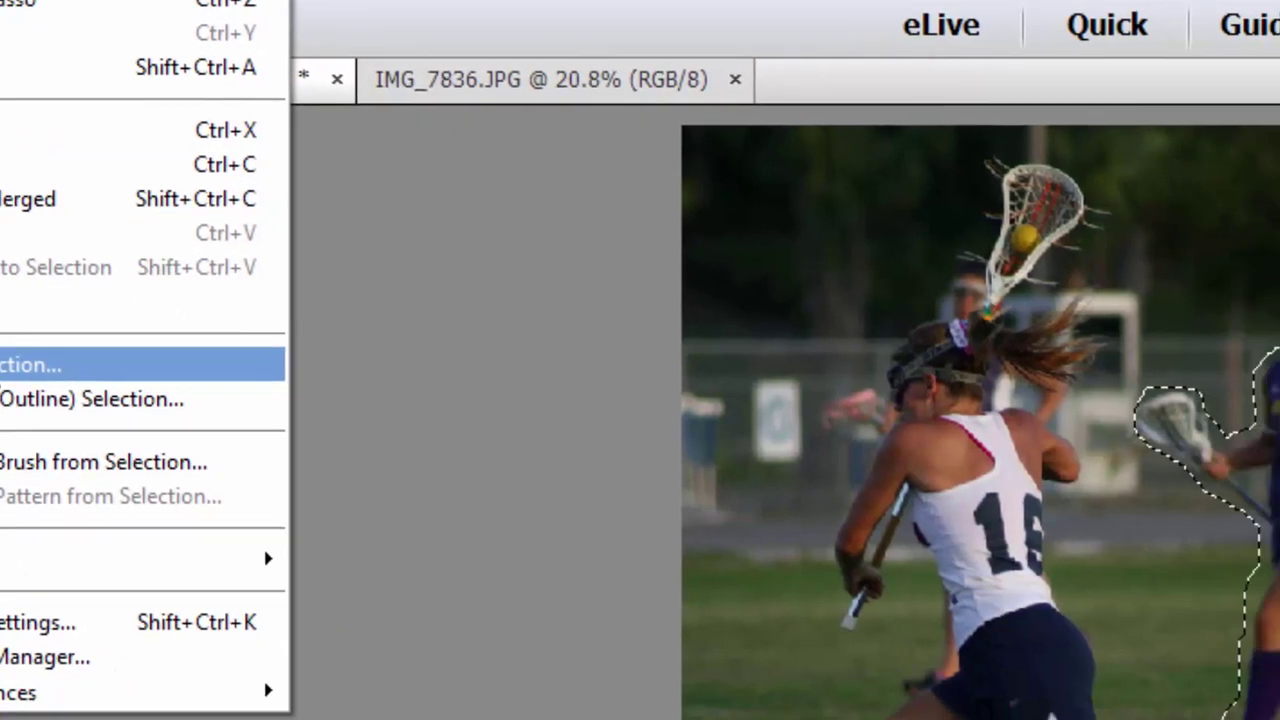
click(30, 364)
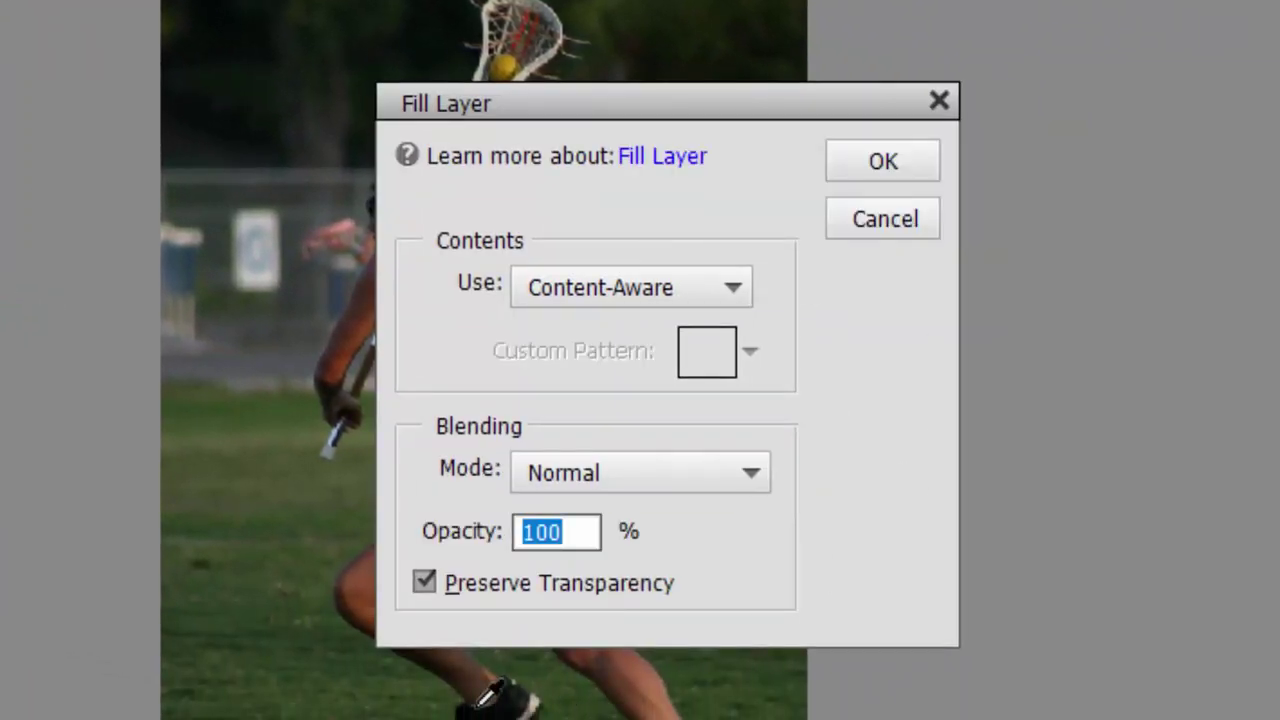
key(Tab)
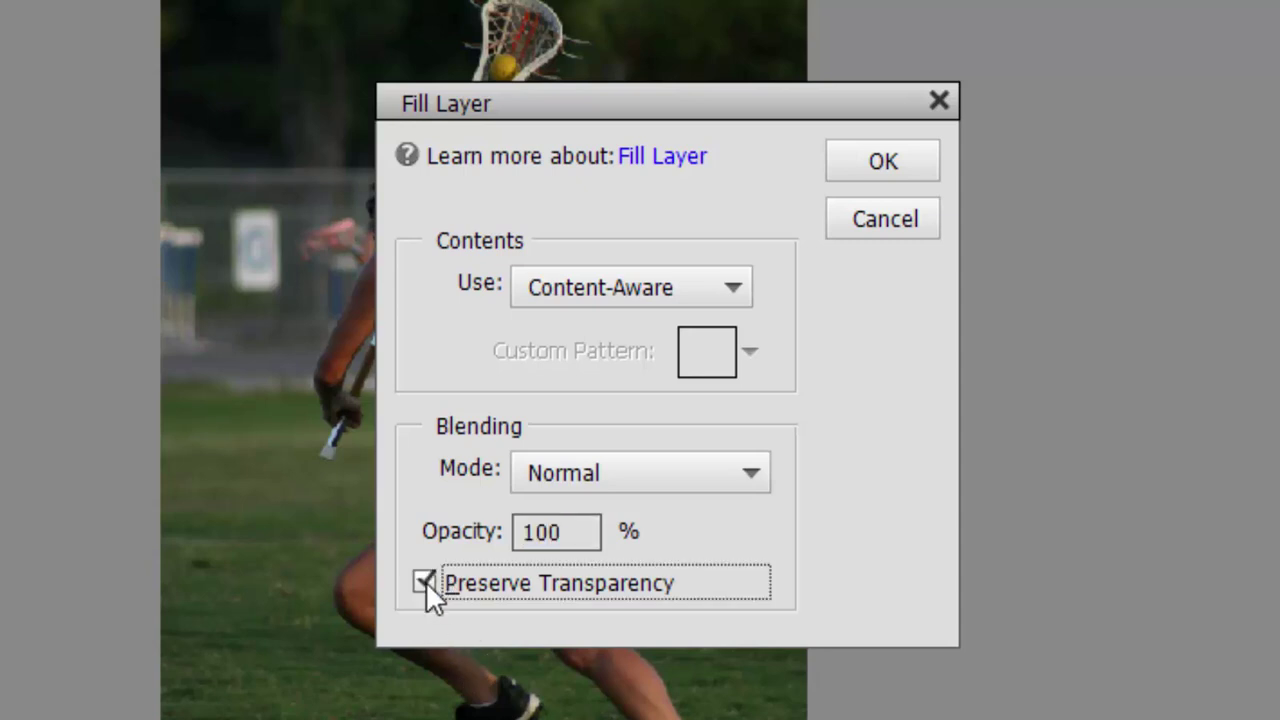
click(867, 166)
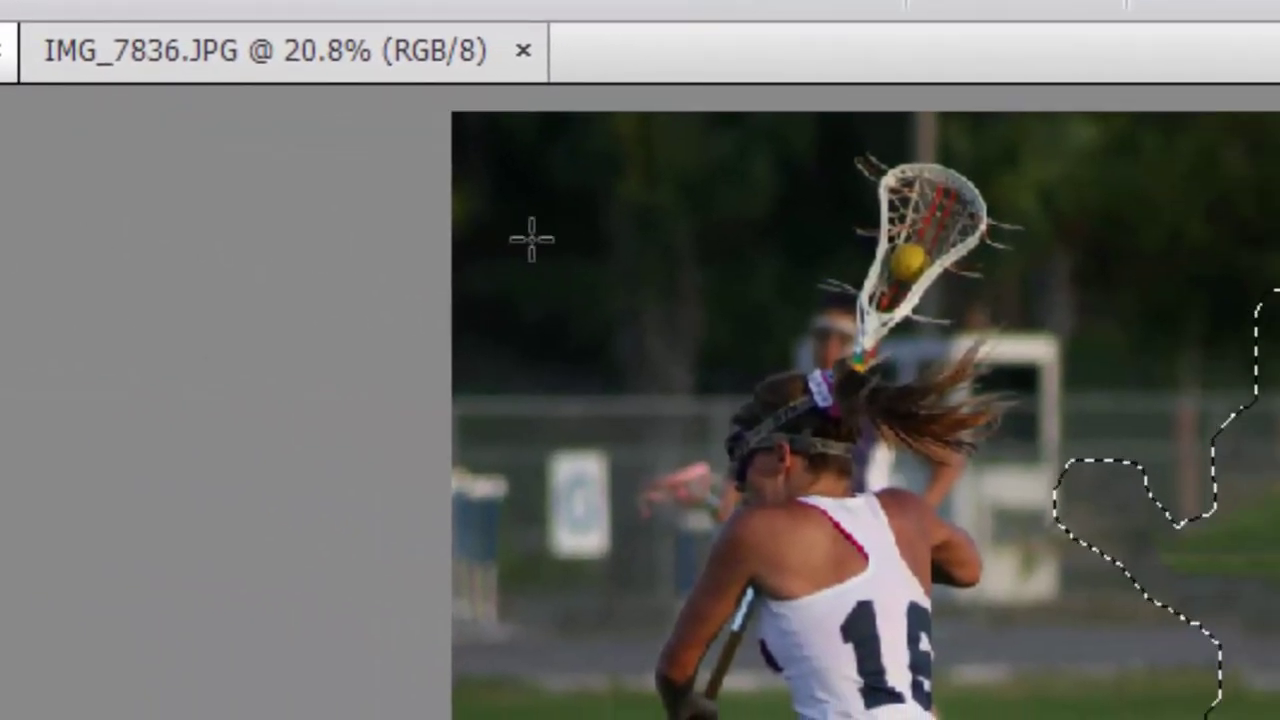
key(ctrl+d)
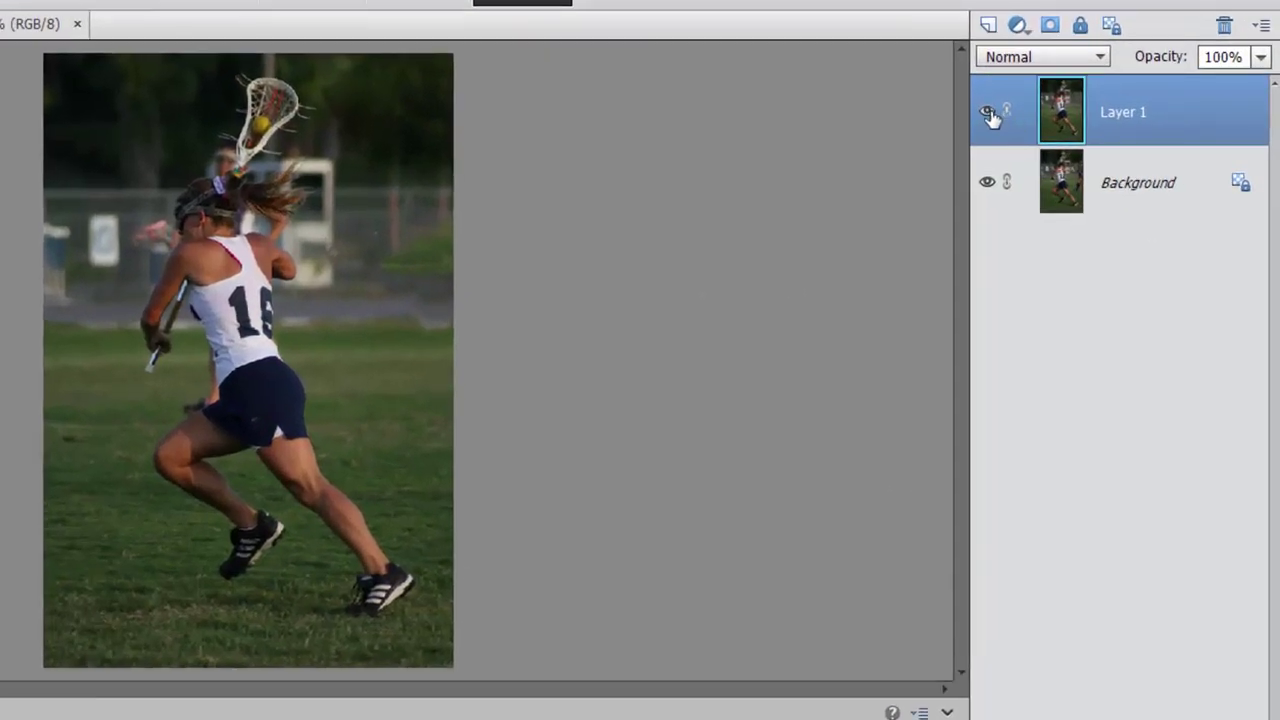
Step: Toggle Layer 1's visibility repeatedly to compare the lacrosse photo before and after the player's removal
click(988, 113)
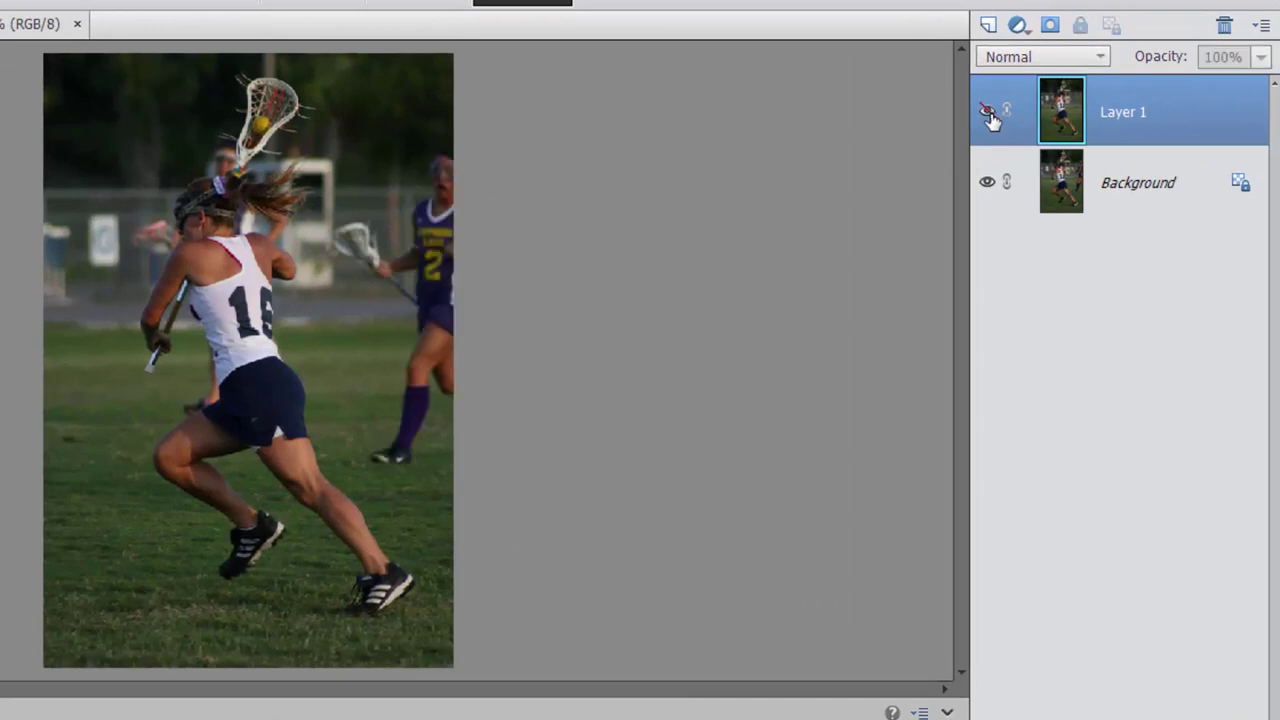
click(988, 113)
click(988, 113)
click(988, 113)
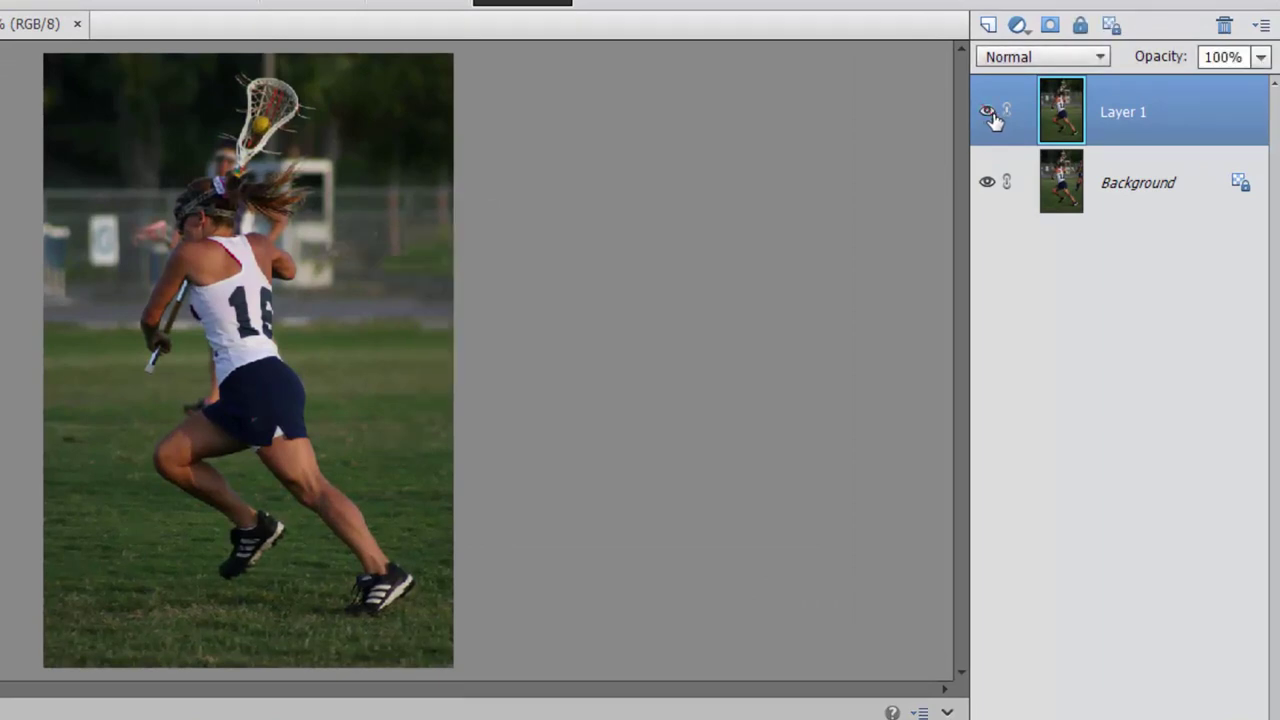
click(988, 113)
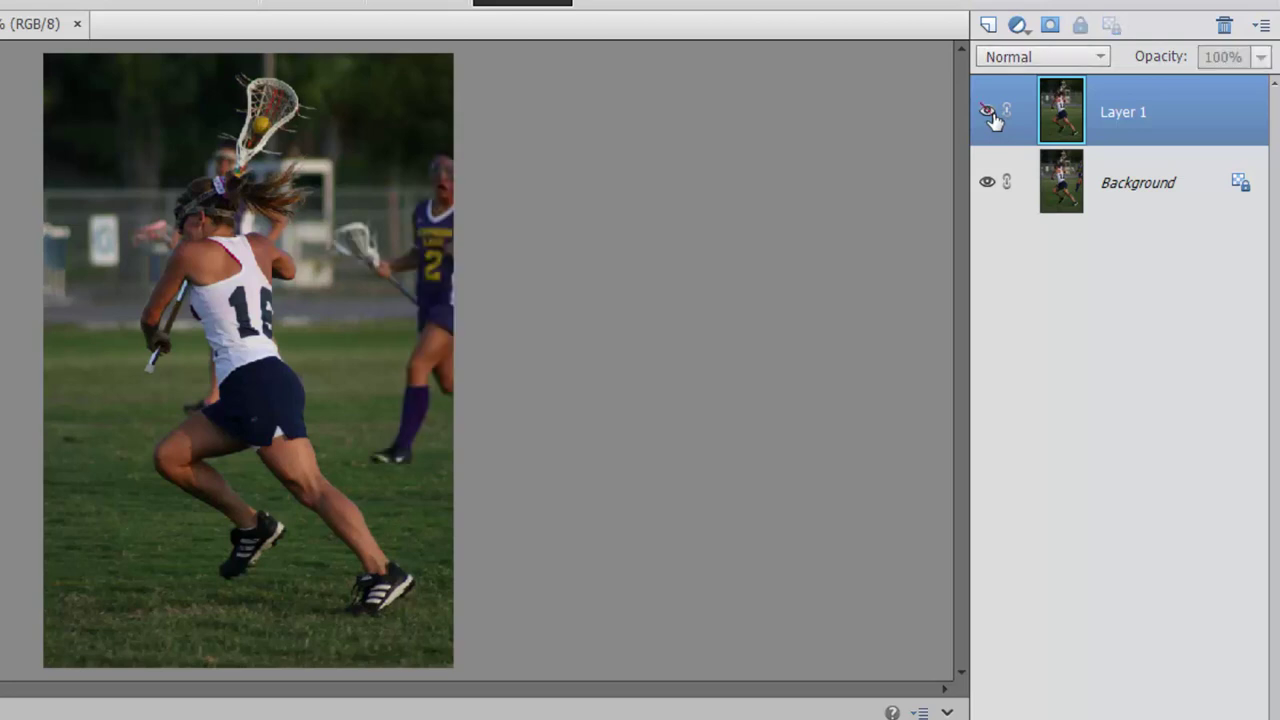
Step: Make Layer 1 visible, begin saving the lacrosse photo under Save As with JPEG as the file type, and reopen the format choices
click(988, 113)
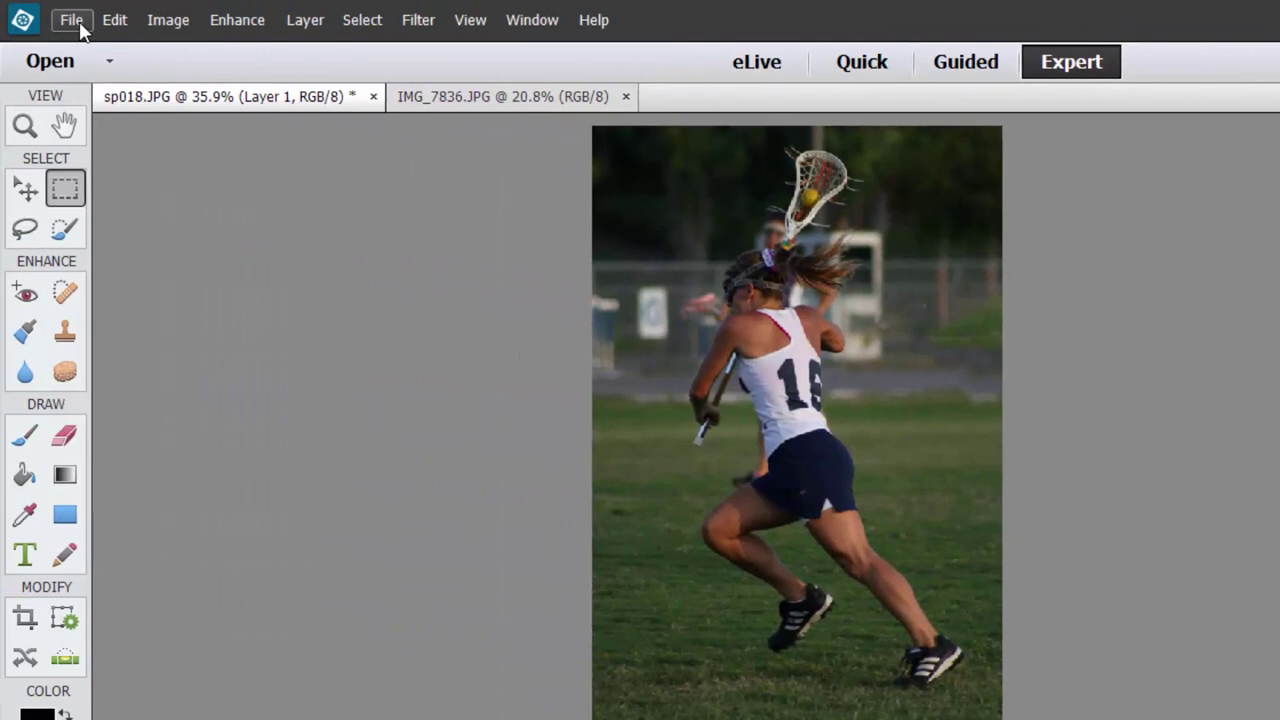
click(80, 24)
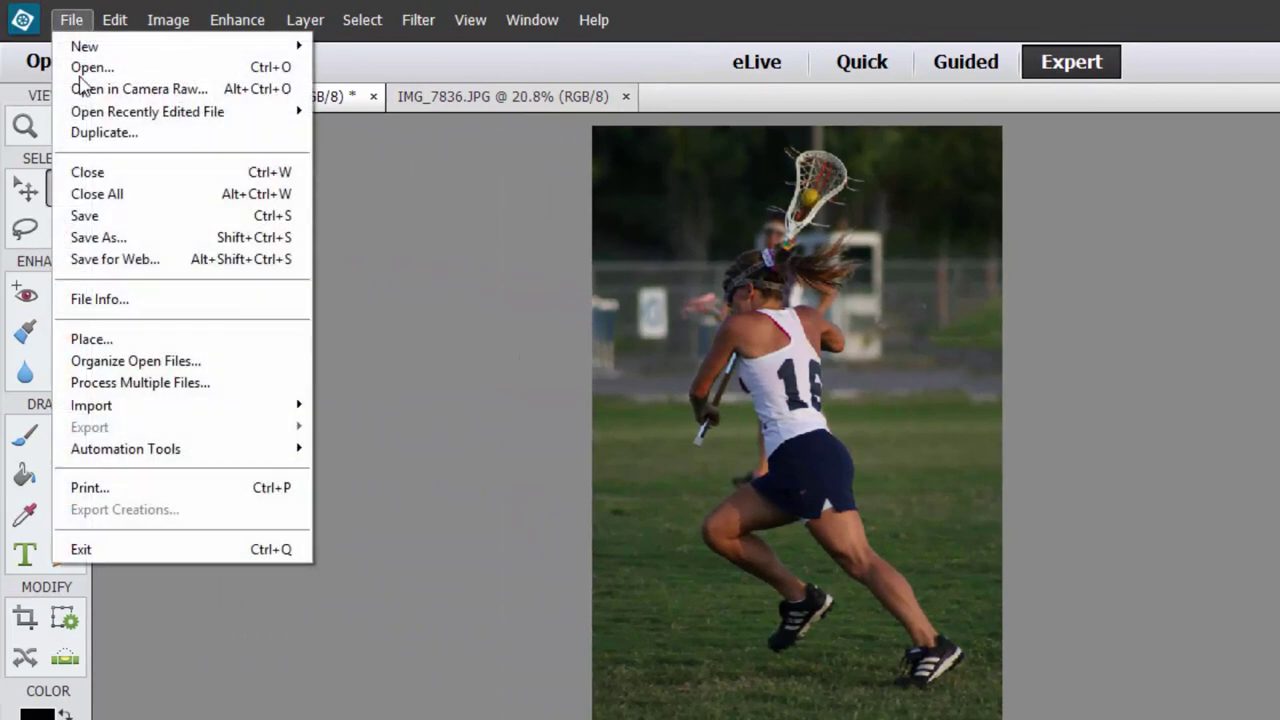
click(98, 234)
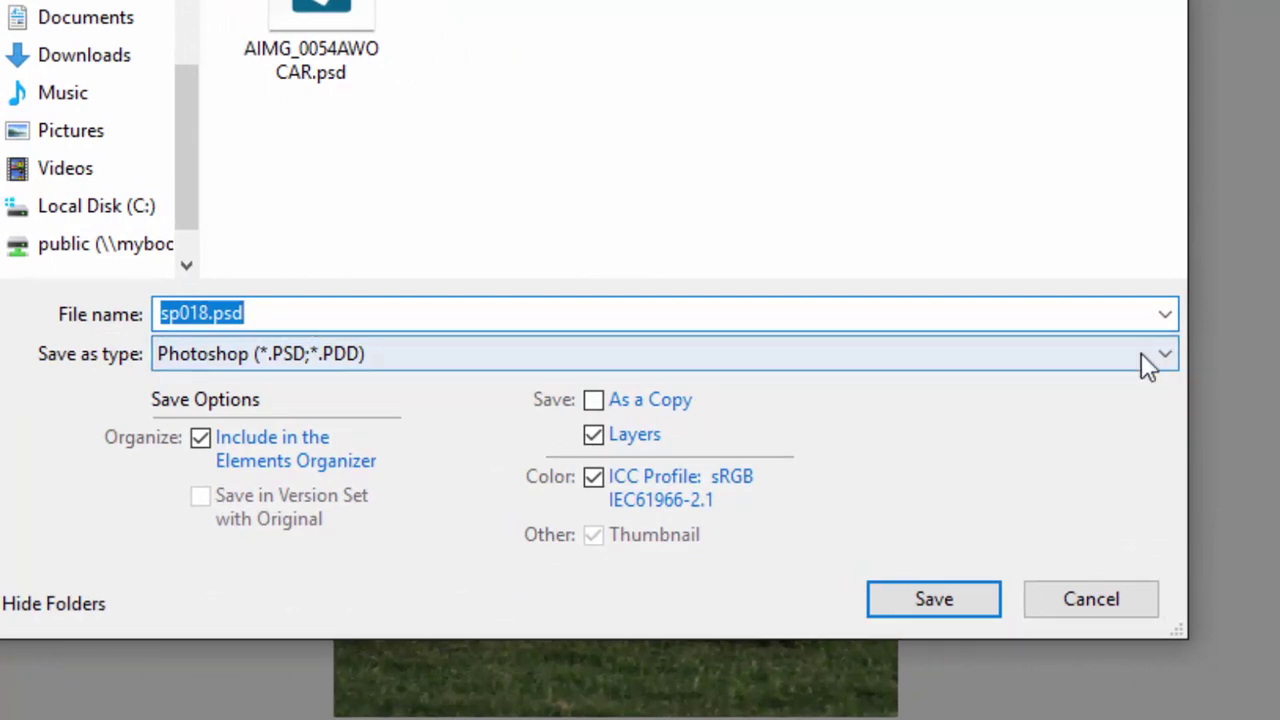
click(1166, 355)
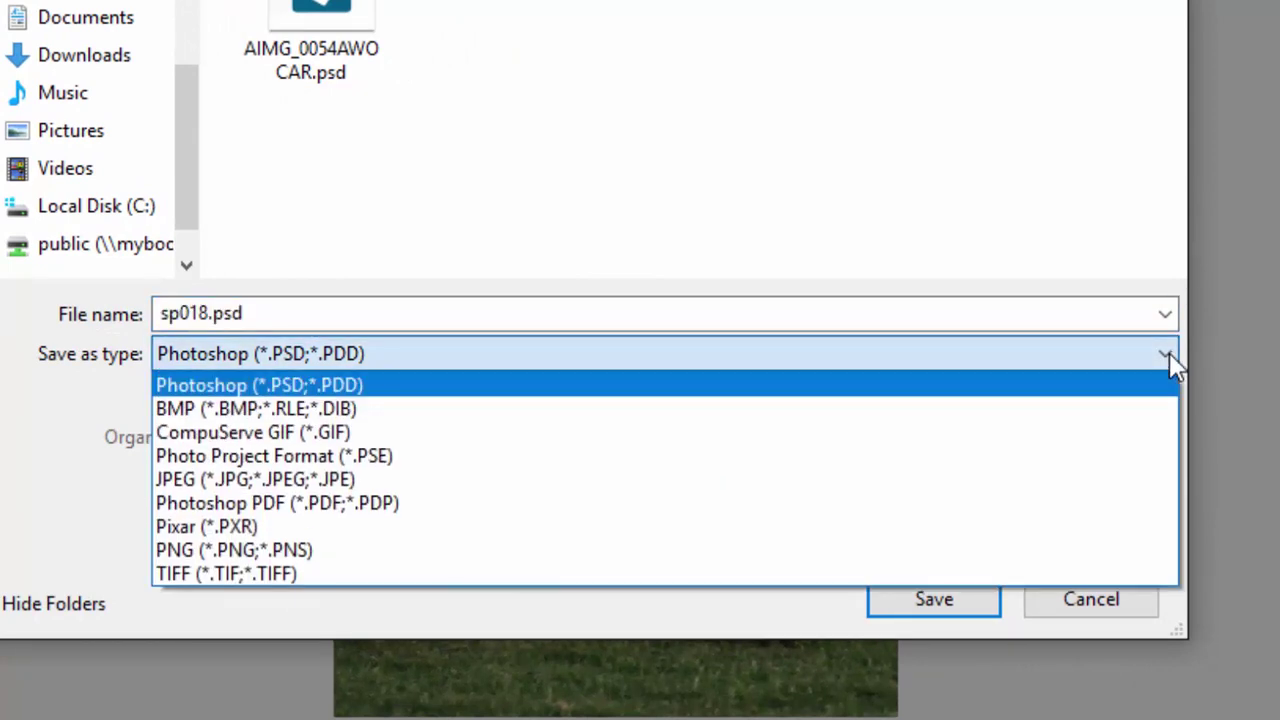
click(246, 481)
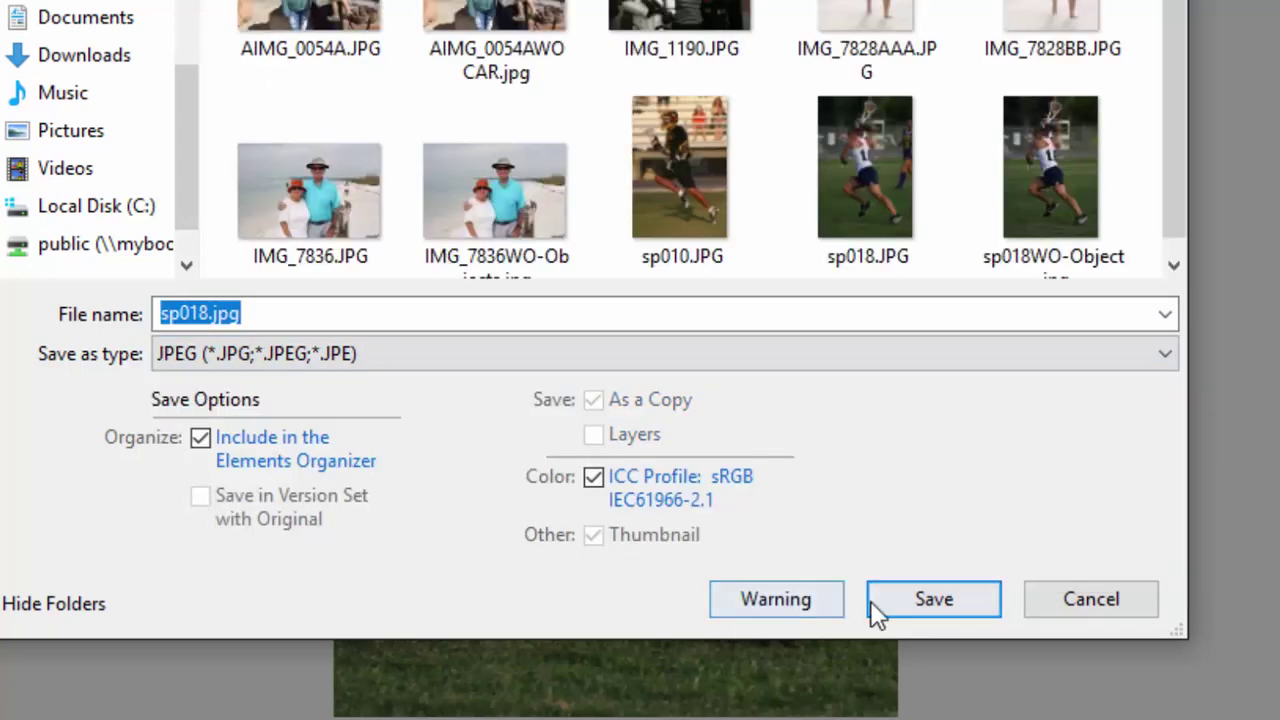
click(1166, 355)
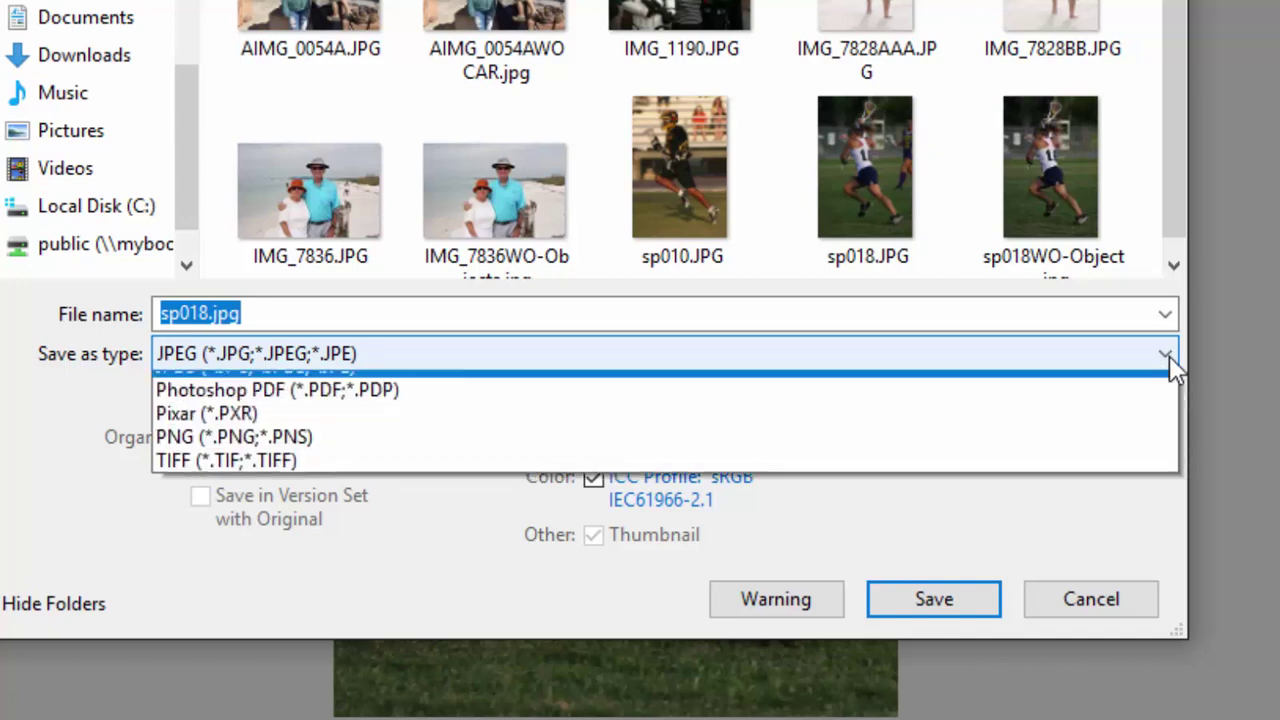